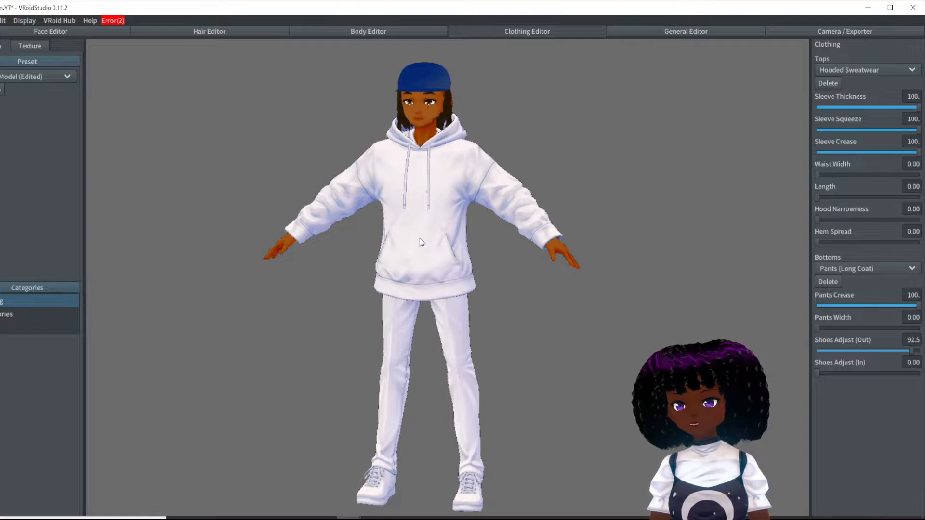
Step: Examine the avatar's white hoodie, pants and shoes from several angles, including how the trouser hems meet the shoes
mouse_move(482, 401)
right_down()
mouse_move(426, 398)
mouse_move(493, 404)
right_up()
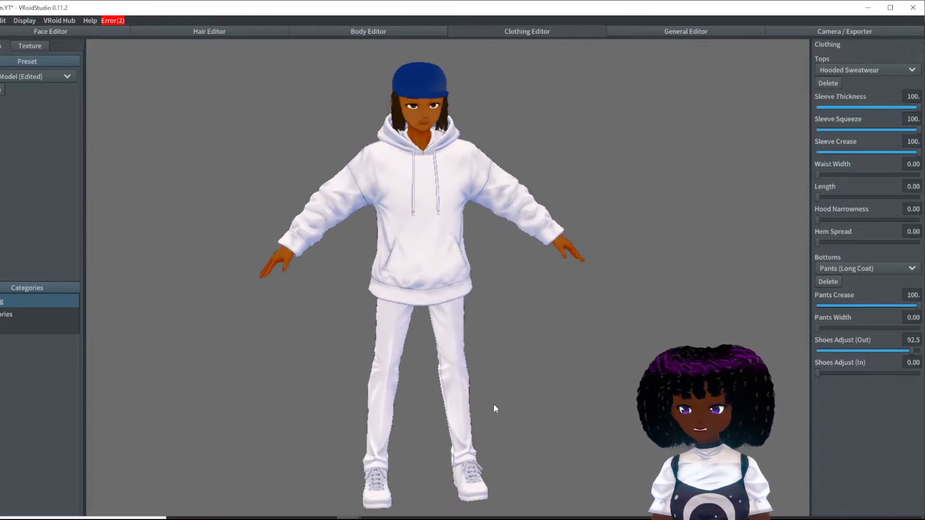
scroll(565, 305, up, 3)
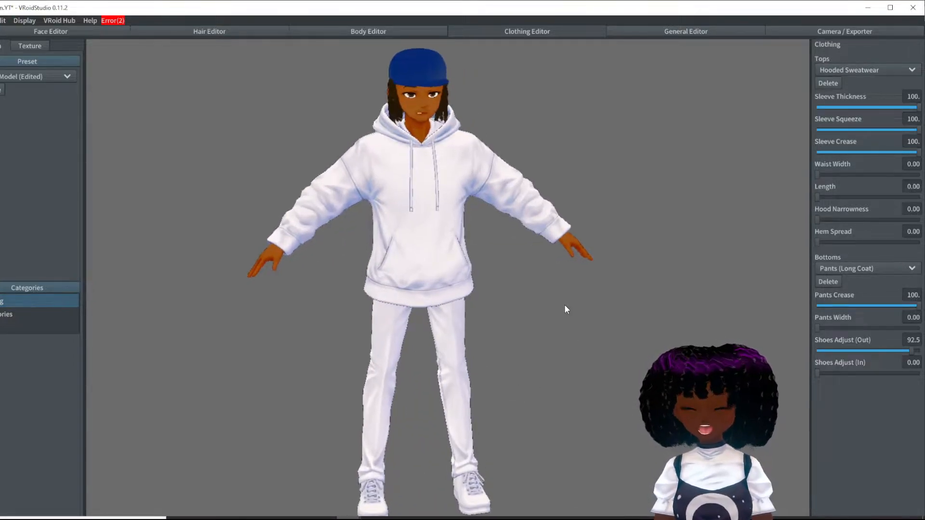
right_drag(545, 419, 553, 436)
middle_drag(553, 432, 539, 365)
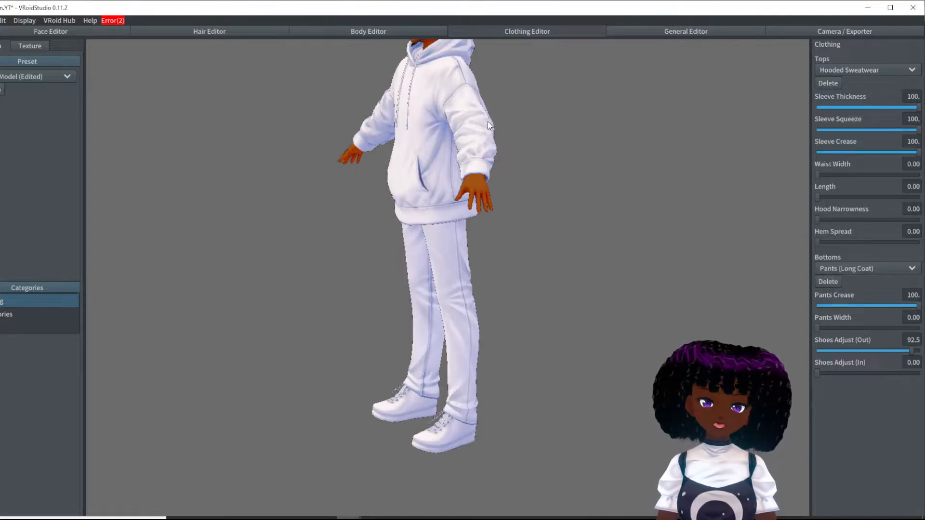
right_drag(470, 365, 454, 452)
scroll(440, 424, up, 5)
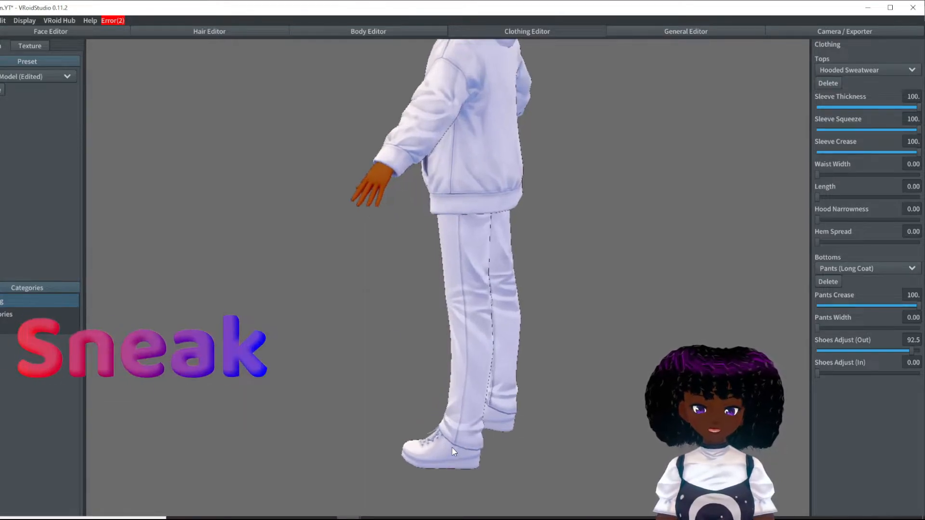
right_drag(474, 456, 455, 457)
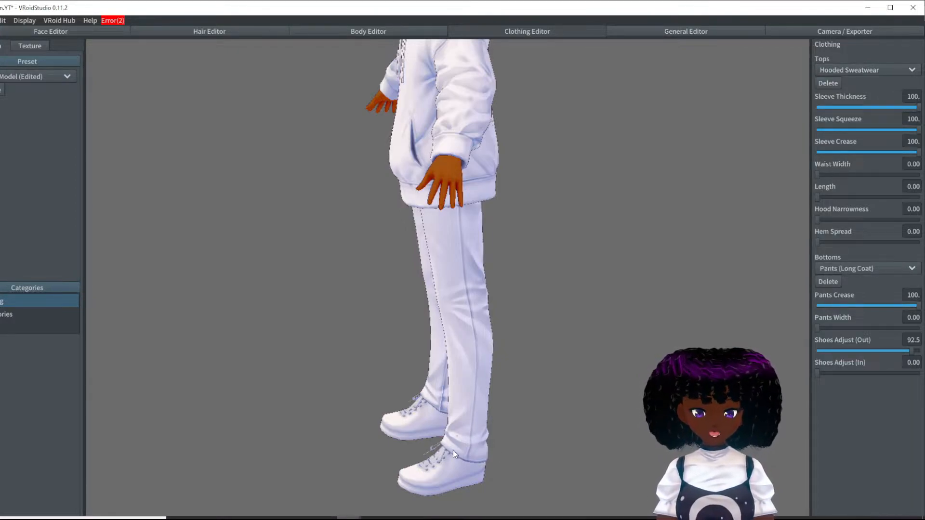
right_drag(455, 447, 474, 469)
right_drag(484, 323, 487, 341)
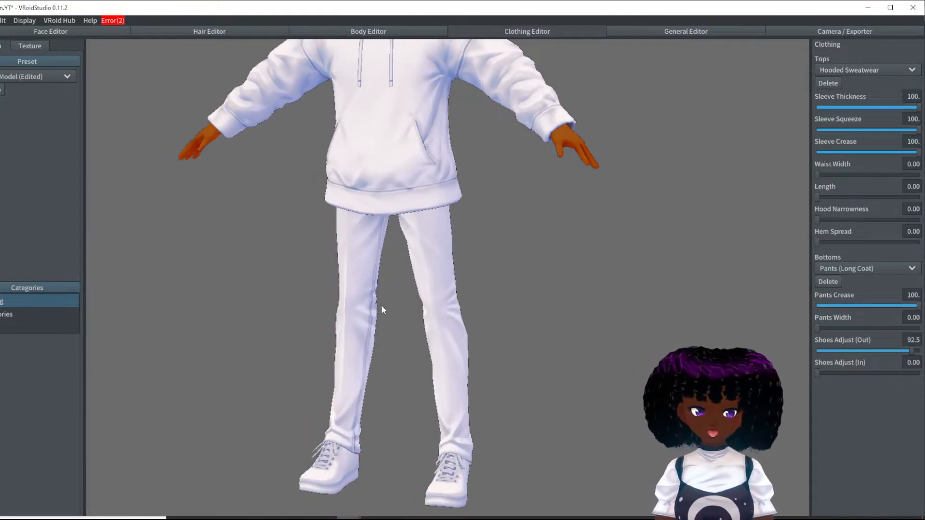
Step: Set the long coat pants' width to 16.5 and the outer shoes adjustment to 96.9
mouse_move(819, 330)
mouse_down()
mouse_move(844, 331)
mouse_move(836, 331)
mouse_up()
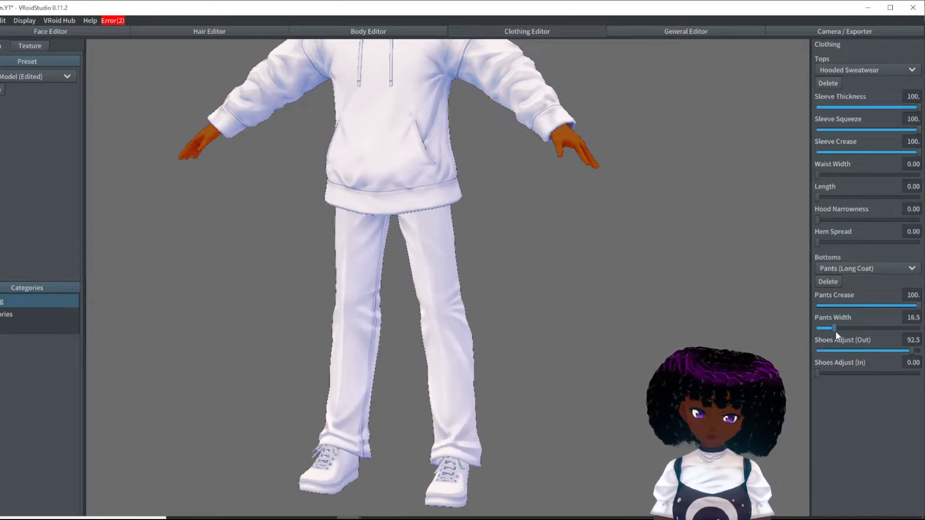
mouse_move(543, 325)
right_down()
mouse_move(511, 324)
mouse_move(537, 326)
right_up()
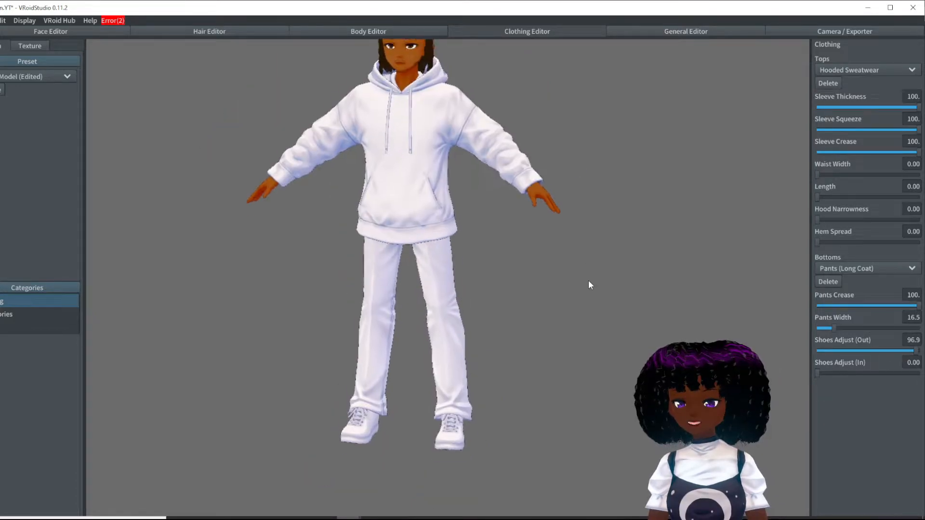
middle_drag(589, 279, 597, 328)
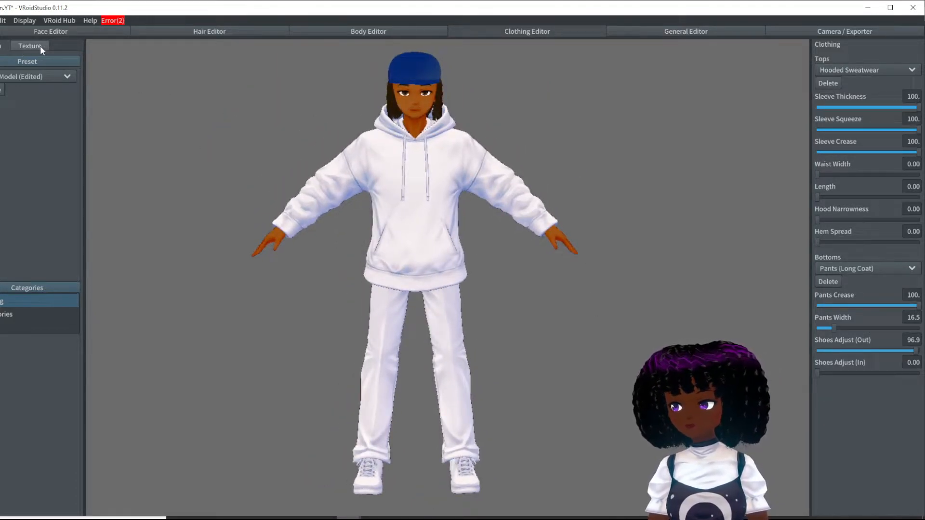
Step: Open the hooded sweatwear texture for editing, sample the cap's blue (#082A71) as brush color and set the brush opacity to 100
click(40, 47)
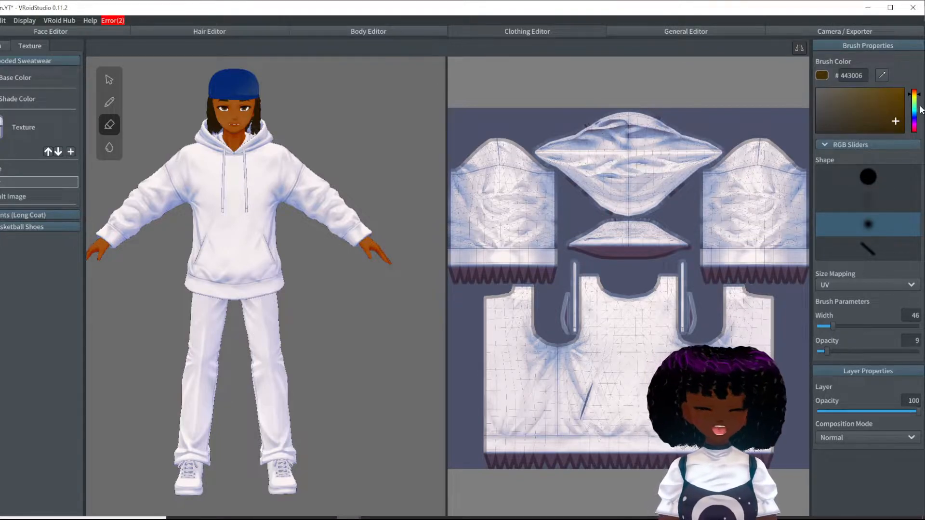
scroll(643, 330, up, 2)
scroll(644, 330, up, 2)
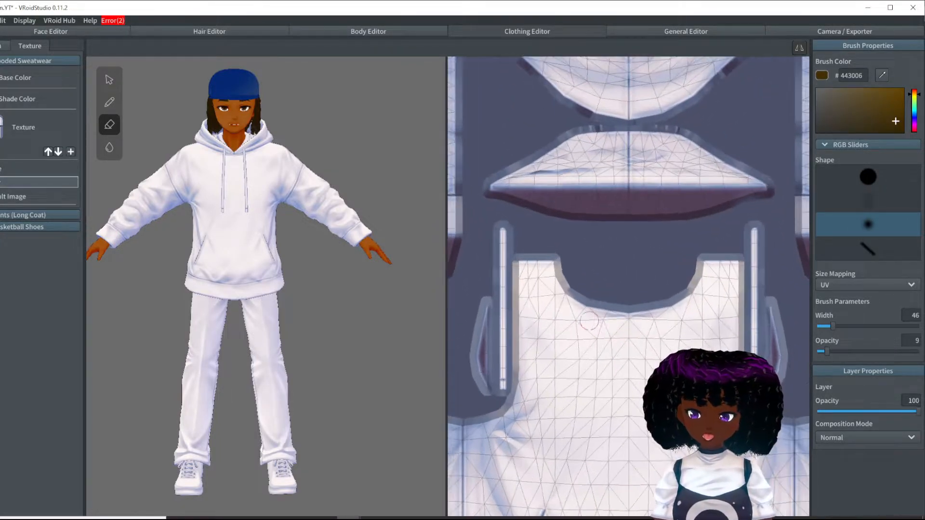
scroll(340, 86, up, 5)
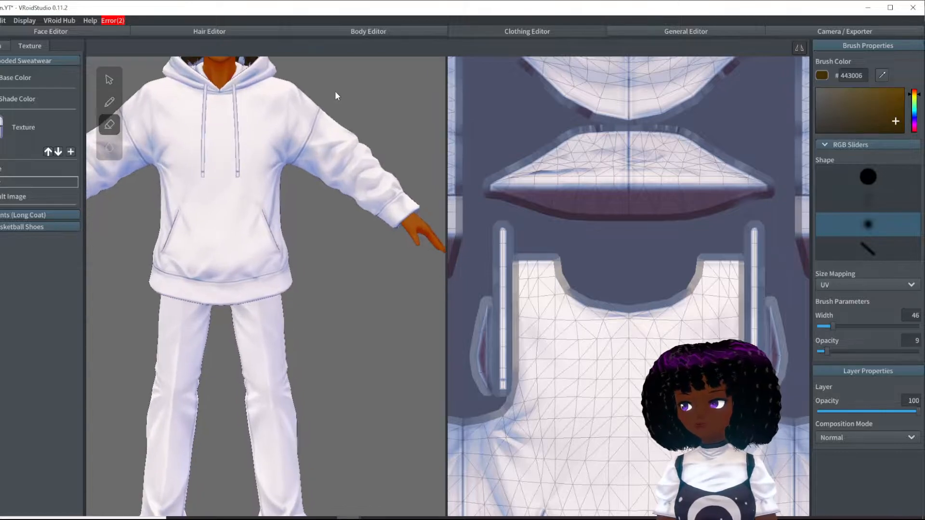
scroll(352, 209, up, 4)
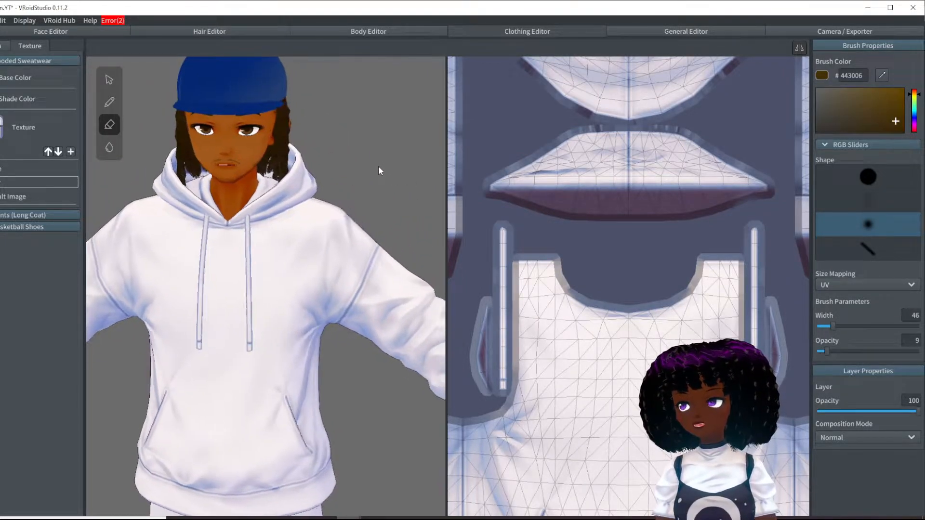
scroll(378, 166, up, 2)
right_drag(385, 167, 386, 391)
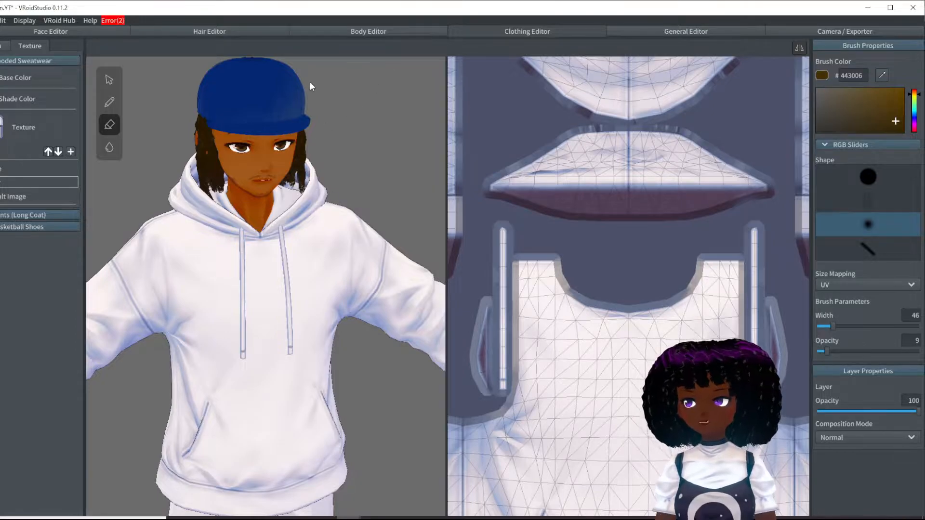
click(884, 74)
click(271, 105)
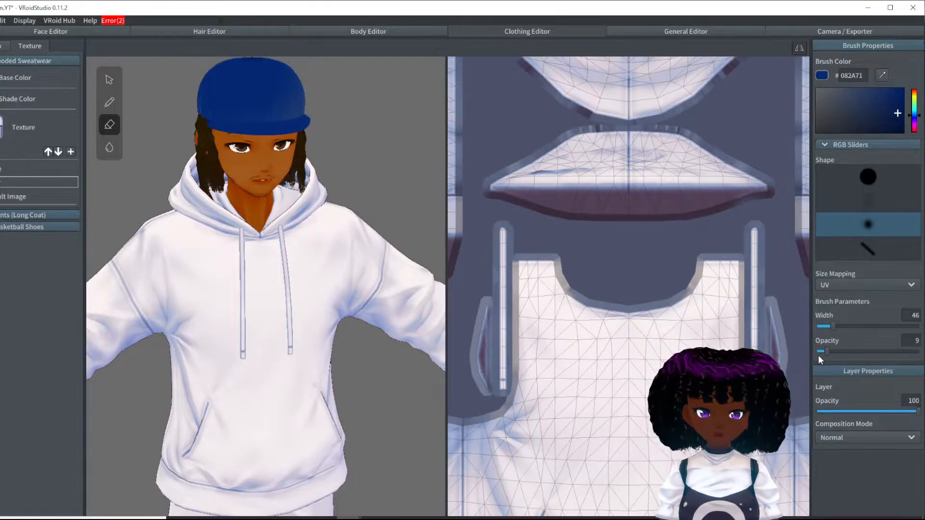
drag(826, 352, 918, 351)
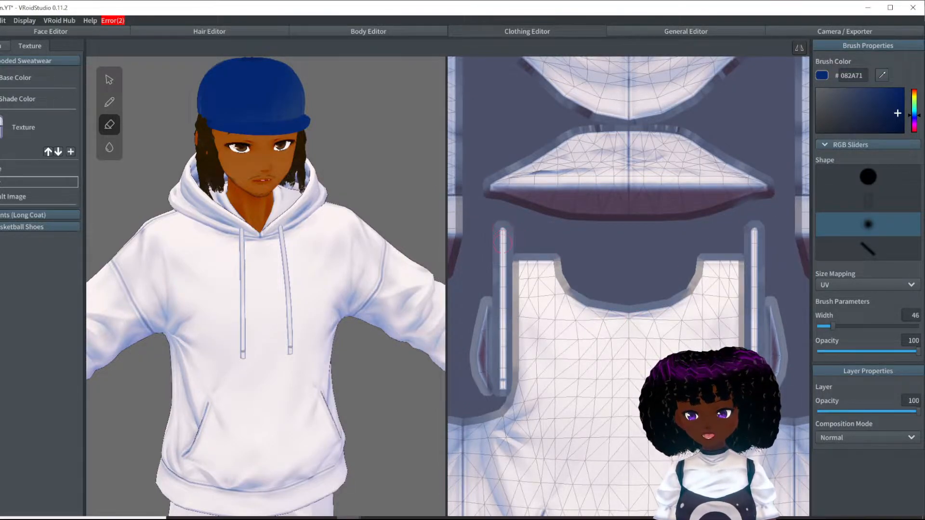
Step: Paint both hoodie drawstrings solid blue on the texture with the pen, using brush width 46
click(110, 104)
drag(504, 226, 502, 387)
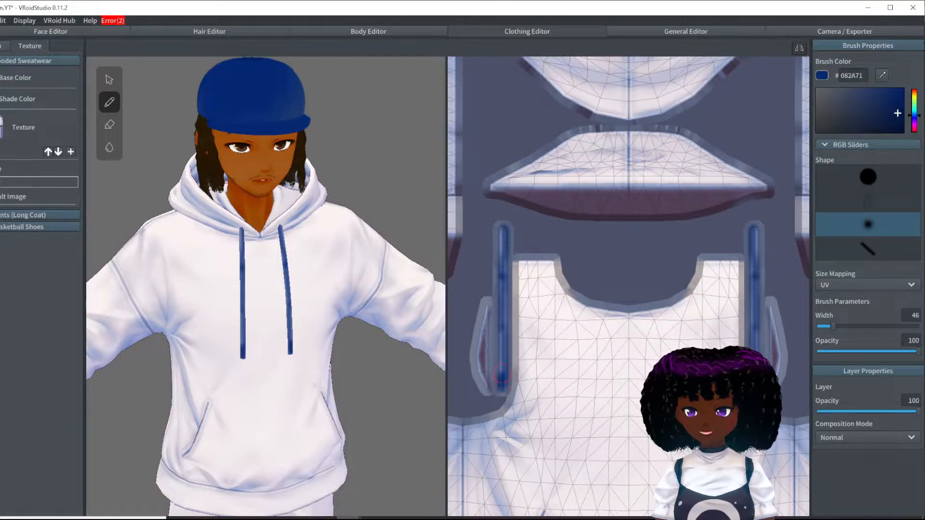
drag(502, 313, 504, 241)
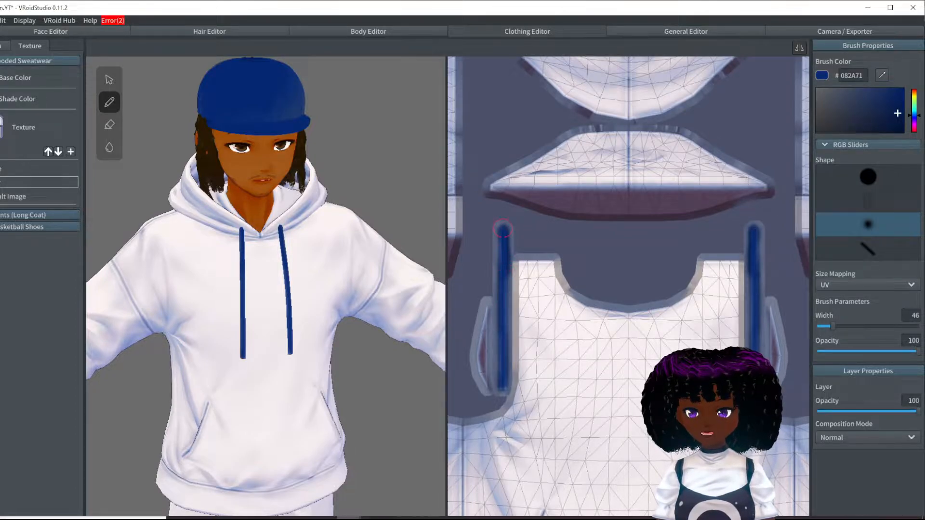
drag(501, 265, 503, 324)
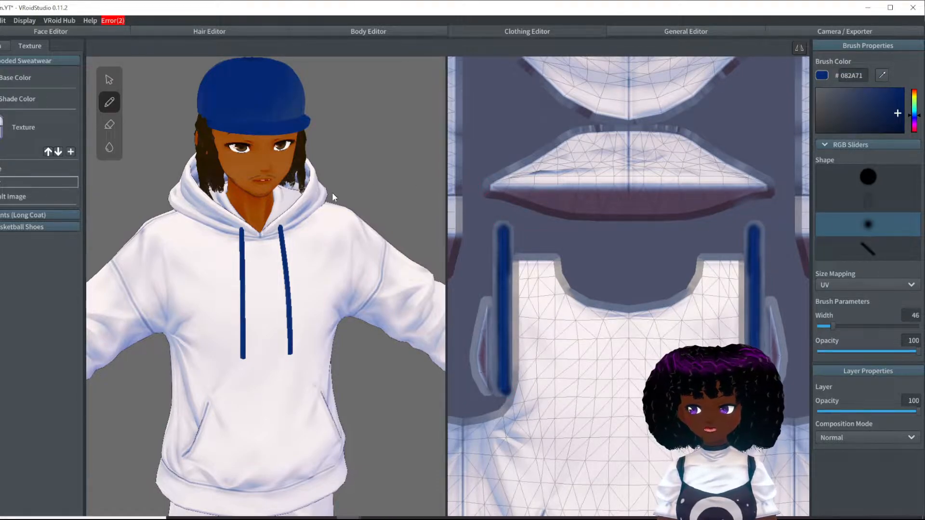
Step: Set the hoodie layer's composition mode to Linear Burn and repaint the drawstrings in the lighter blue #335EAF
click(893, 436)
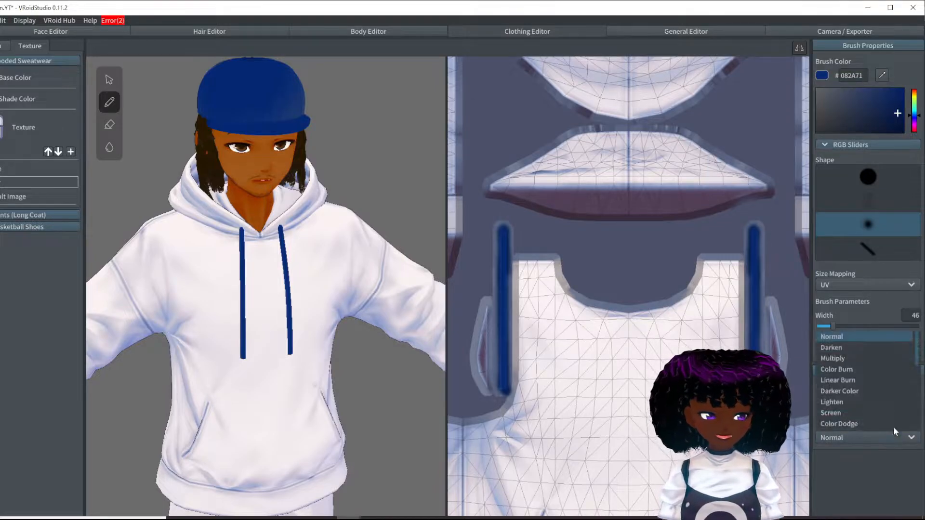
click(866, 380)
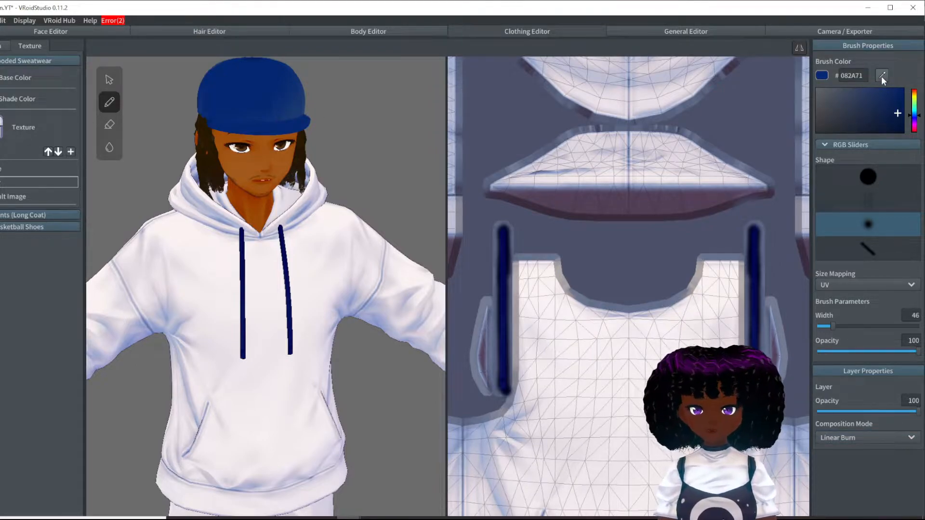
mouse_move(502, 229)
mouse_down()
mouse_move(504, 387)
mouse_move(503, 269)
mouse_up()
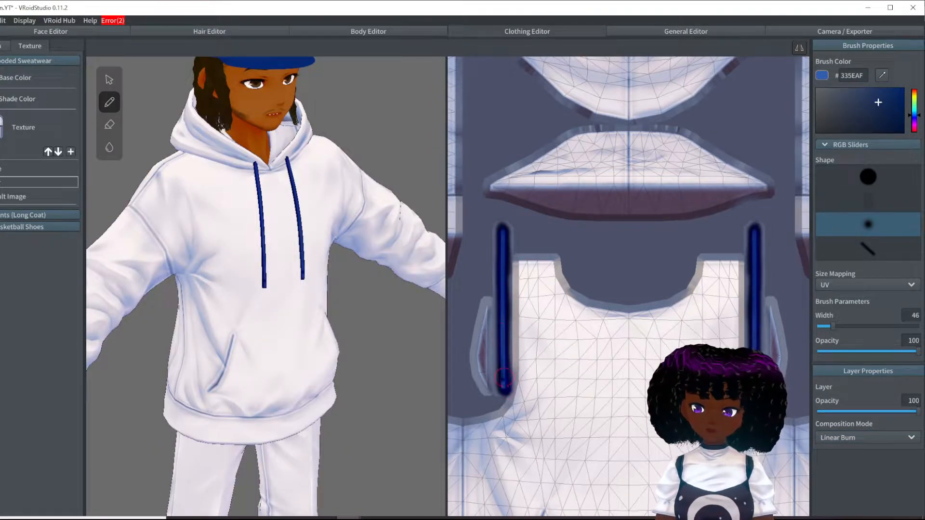
right_drag(424, 246, 355, 226)
scroll(359, 260, down, 3)
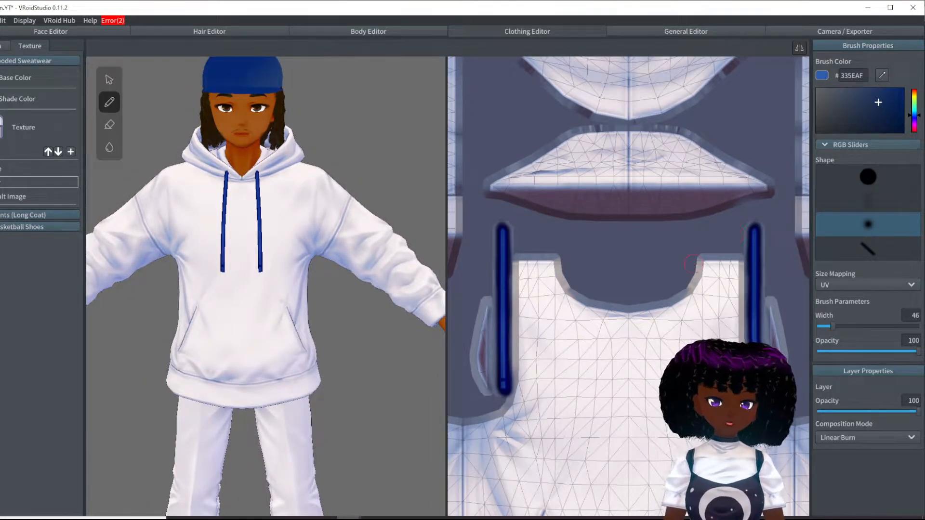
Step: Set the brush width to 300 and paint the lower half of the hoodie's body blue with a soft fade into white
scroll(628, 287, down, 3)
scroll(628, 286, down, 2)
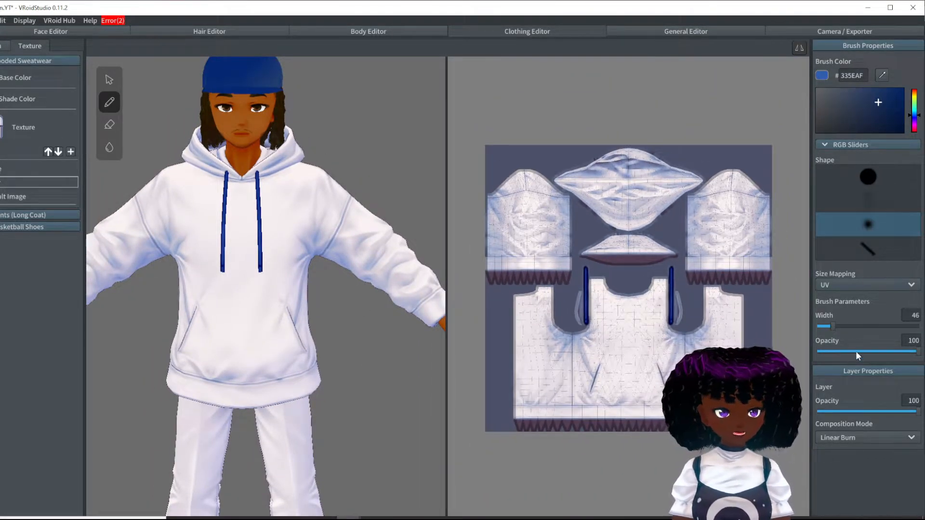
drag(833, 326, 923, 329)
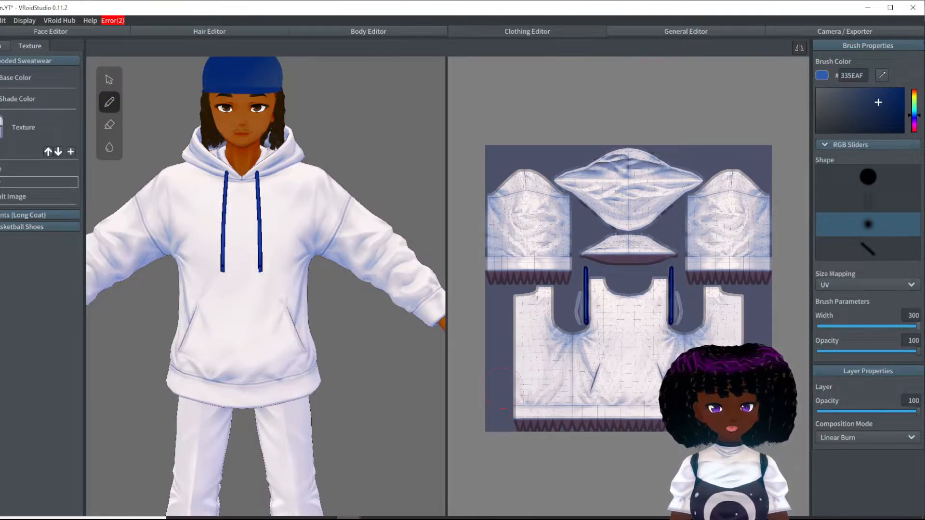
mouse_move(501, 397)
mouse_down()
mouse_move(622, 412)
mouse_move(503, 404)
mouse_move(568, 421)
mouse_move(501, 427)
mouse_up()
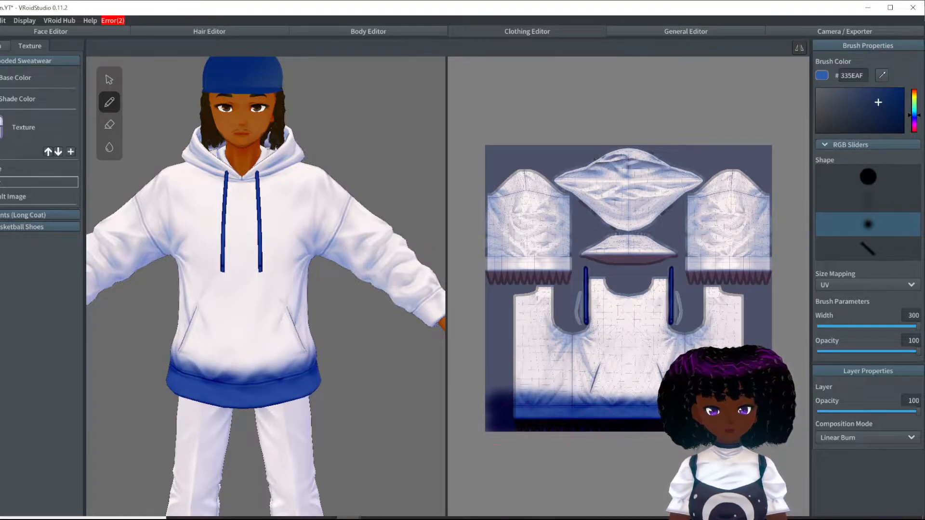
mouse_move(549, 405)
mouse_down()
mouse_move(525, 393)
mouse_move(622, 391)
mouse_move(510, 386)
mouse_move(513, 400)
mouse_move(573, 373)
mouse_move(602, 376)
mouse_move(526, 371)
mouse_move(510, 391)
mouse_move(568, 361)
mouse_move(614, 364)
mouse_move(503, 357)
mouse_move(583, 371)
mouse_move(627, 358)
mouse_up()
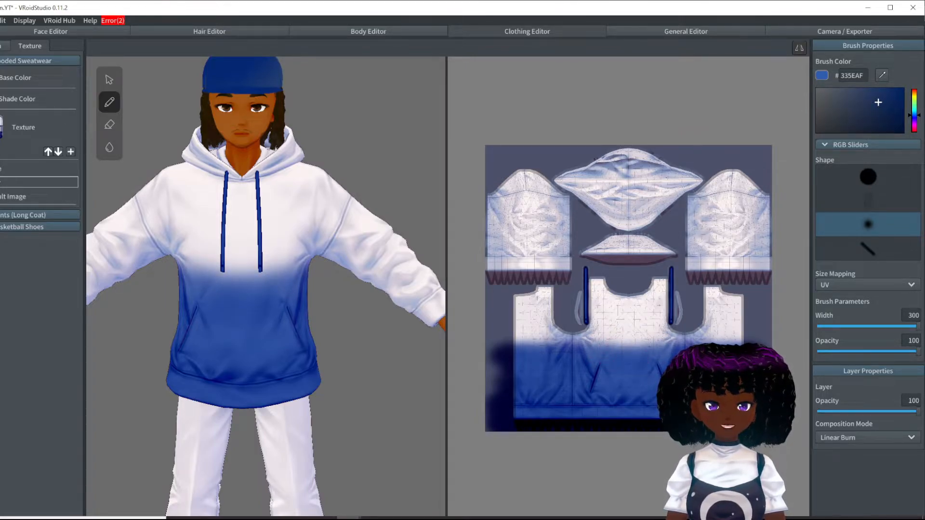
Step: Paint both hoodie sleeves blue from the cuffs up to the upper arms, fading into white toward the shoulders
mouse_move(475, 262)
mouse_down()
mouse_move(573, 269)
mouse_move(491, 267)
mouse_move(494, 282)
mouse_move(550, 285)
mouse_move(502, 275)
mouse_move(555, 275)
mouse_move(499, 271)
mouse_move(561, 271)
mouse_move(499, 273)
mouse_move(554, 264)
mouse_move(493, 263)
mouse_move(562, 270)
mouse_up()
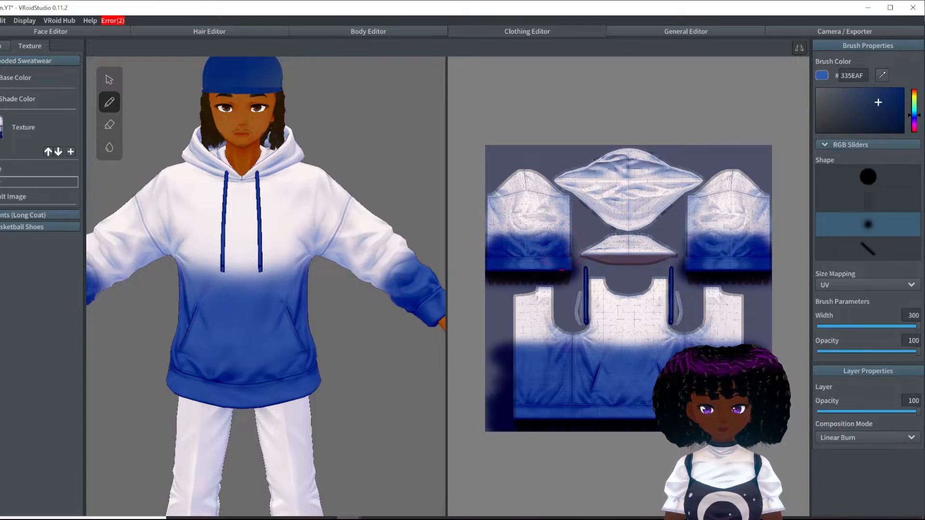
mouse_move(494, 244)
mouse_down()
mouse_move(564, 237)
mouse_move(506, 224)
mouse_move(496, 243)
mouse_move(503, 220)
mouse_move(571, 223)
mouse_move(514, 236)
mouse_move(499, 218)
mouse_up()
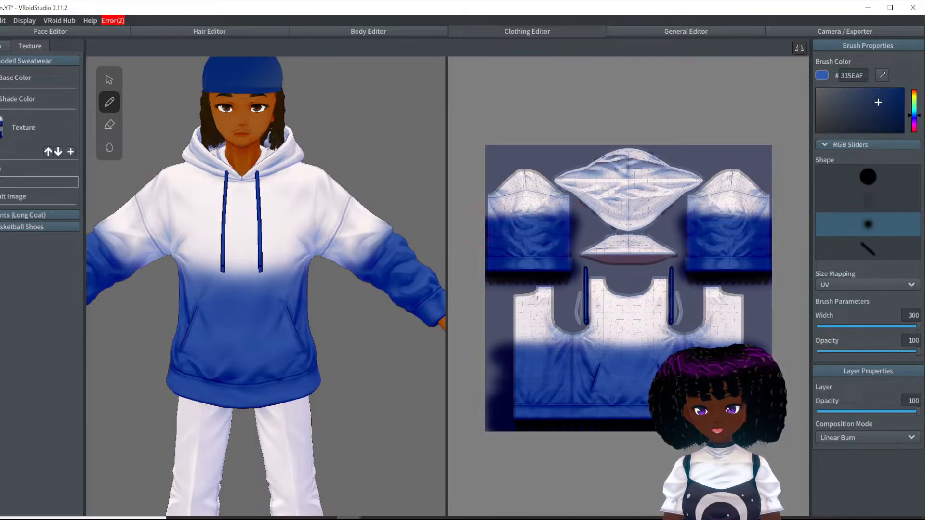
scroll(380, 332, down, 4)
right_drag(402, 408, 361, 371)
scroll(361, 371, up, 5)
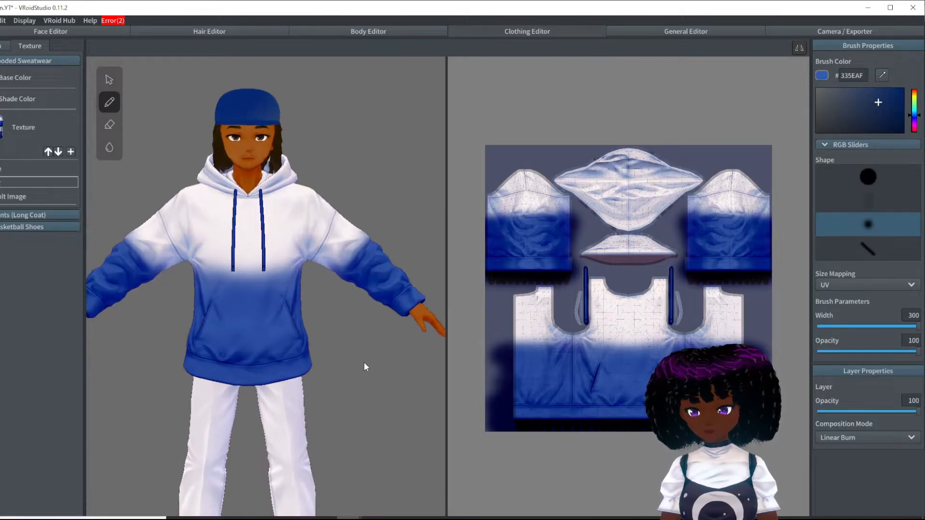
Step: Select the long coat pants' texture layer, set the brush color to #051A41 and paint the whole pants navy
middle_drag(355, 399, 372, 386)
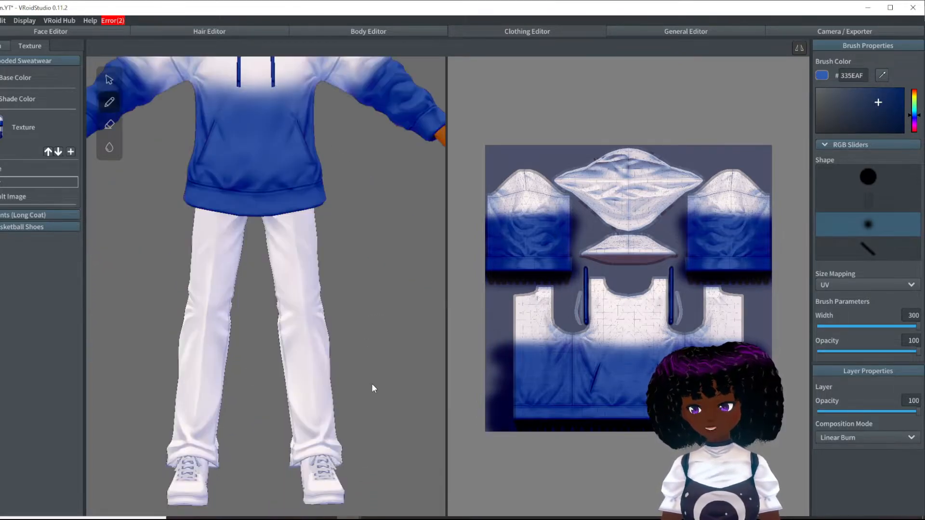
click(46, 213)
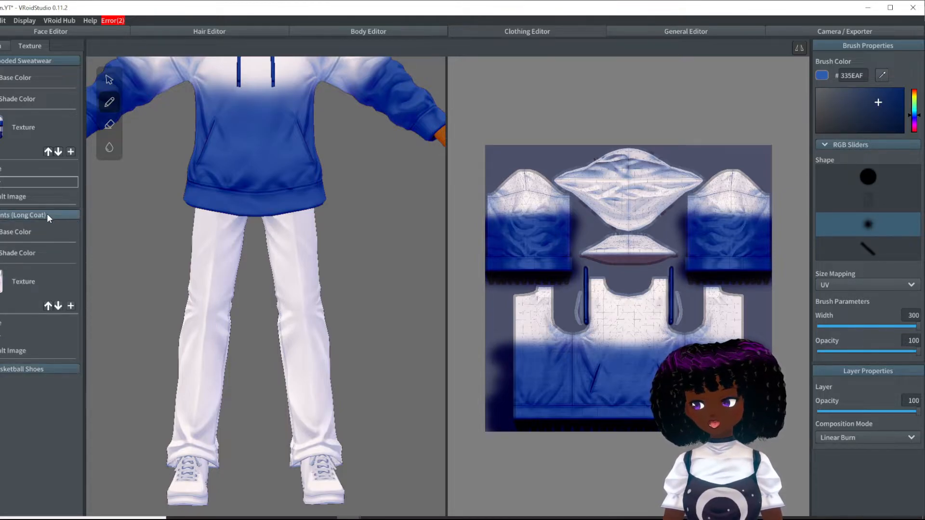
click(10, 336)
mouse_move(878, 103)
mouse_down()
mouse_move(879, 129)
mouse_move(888, 121)
mouse_up()
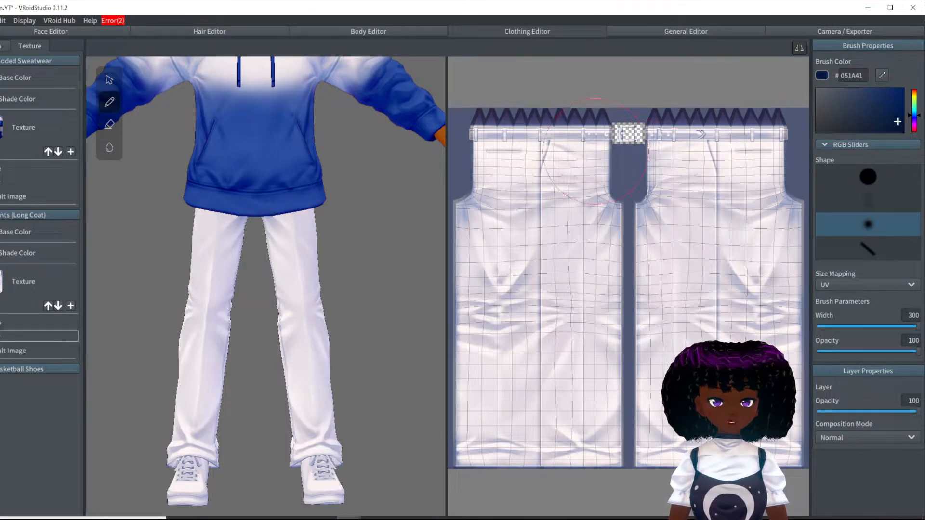
mouse_move(497, 161)
mouse_down()
mouse_move(569, 174)
mouse_move(491, 212)
mouse_move(506, 227)
mouse_move(525, 342)
mouse_move(506, 482)
mouse_move(527, 382)
mouse_move(570, 335)
mouse_move(516, 221)
mouse_move(557, 149)
mouse_move(523, 161)
mouse_move(613, 187)
mouse_move(650, 277)
mouse_move(600, 465)
mouse_move(564, 436)
mouse_move(483, 424)
mouse_move(471, 306)
mouse_move(475, 171)
mouse_move(477, 347)
mouse_move(502, 281)
mouse_up()
drag(491, 395, 459, 240)
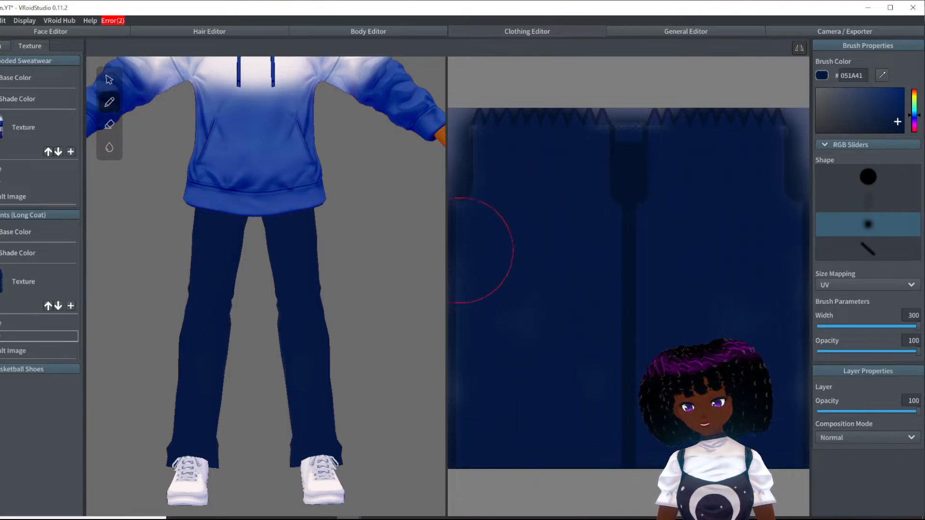
mouse_move(486, 150)
mouse_down()
mouse_move(609, 126)
mouse_move(654, 318)
mouse_up()
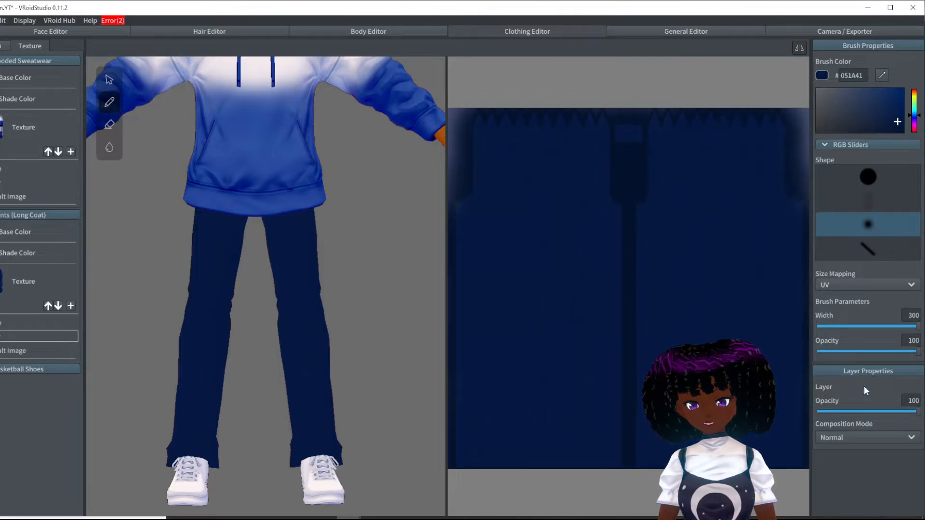
Step: Set the composition mode of the pants' texture layer to Linear Burn
click(863, 437)
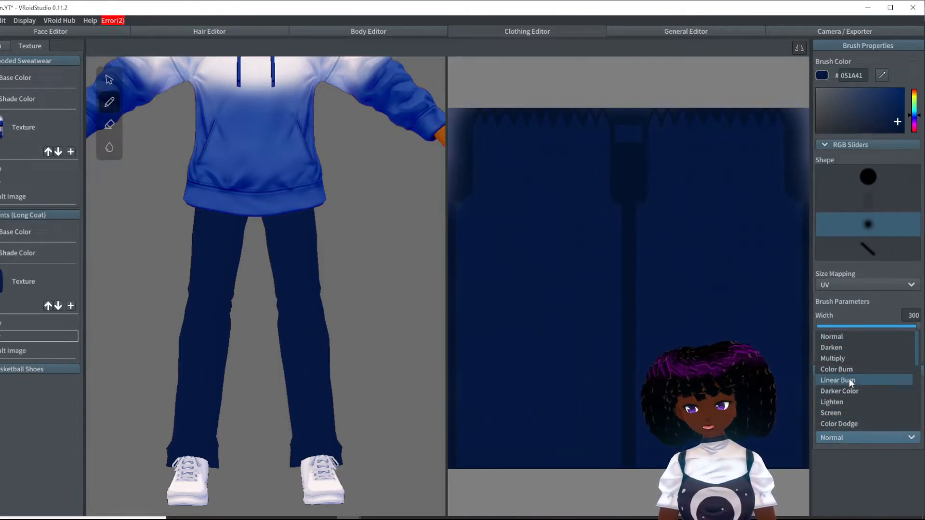
click(851, 381)
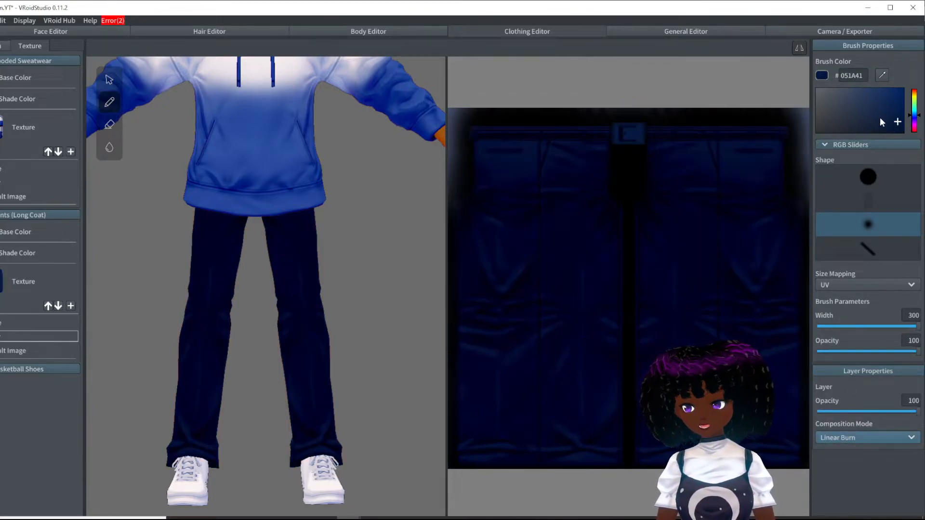
right_drag(376, 256, 362, 266)
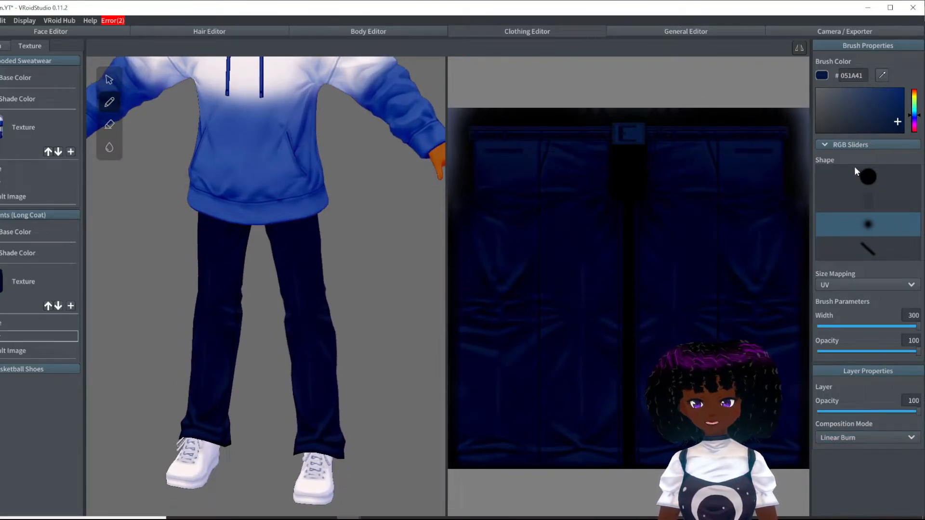
Step: Darken the brush color to #08022A and repaint the pants in the deeper navy
drag(916, 121, 915, 123)
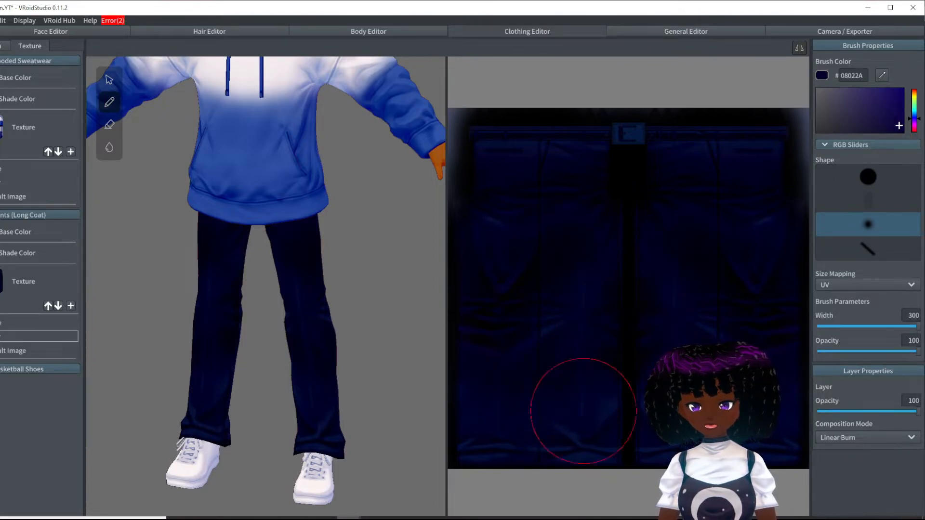
mouse_move(374, 414)
right_down()
mouse_move(308, 403)
mouse_move(381, 414)
mouse_move(355, 394)
mouse_move(351, 341)
right_up()
scroll(351, 337, down, 5)
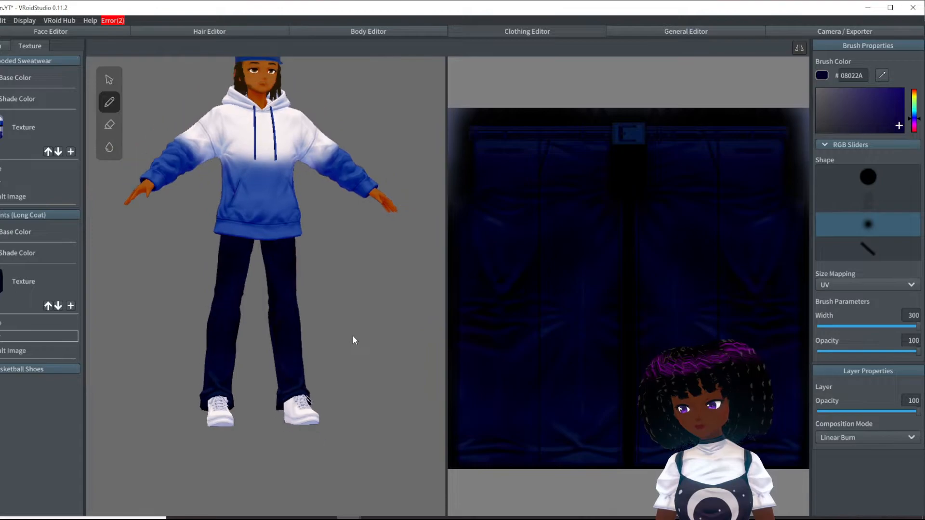
middle_drag(356, 299, 361, 384)
right_drag(351, 386, 330, 388)
mouse_move(357, 426)
right_down()
mouse_move(353, 446)
mouse_move(366, 448)
mouse_move(368, 432)
right_up()
scroll(352, 446, up, 2)
Step: Select the basketball shoes' texture layer for painting
click(4, 372)
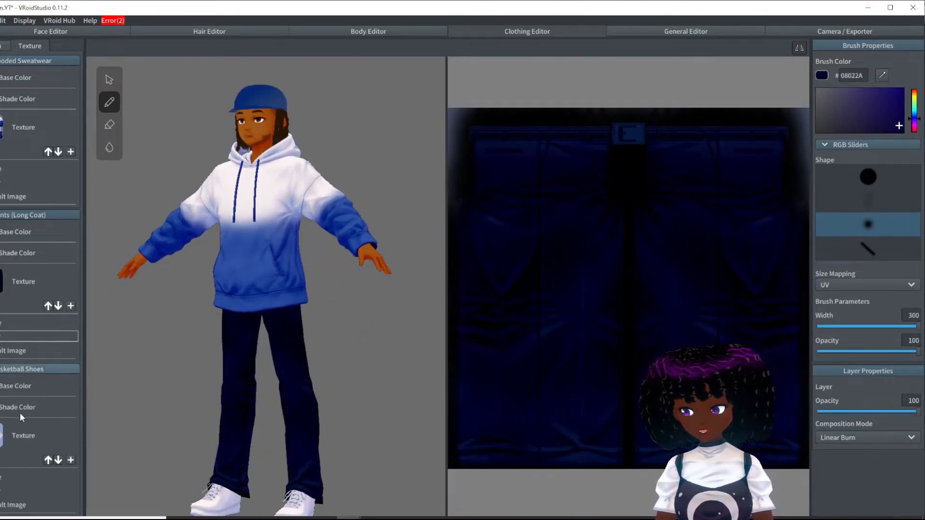
click(4, 490)
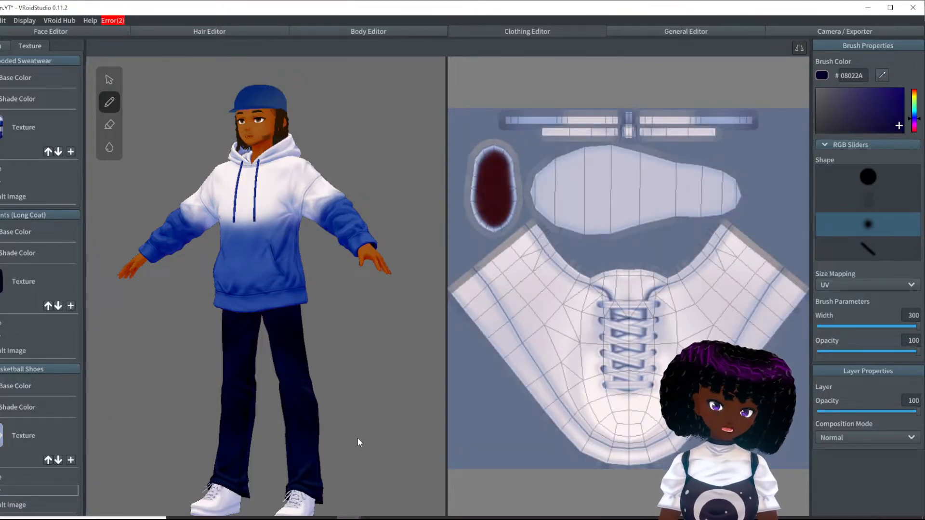
middle_drag(343, 452, 422, 291)
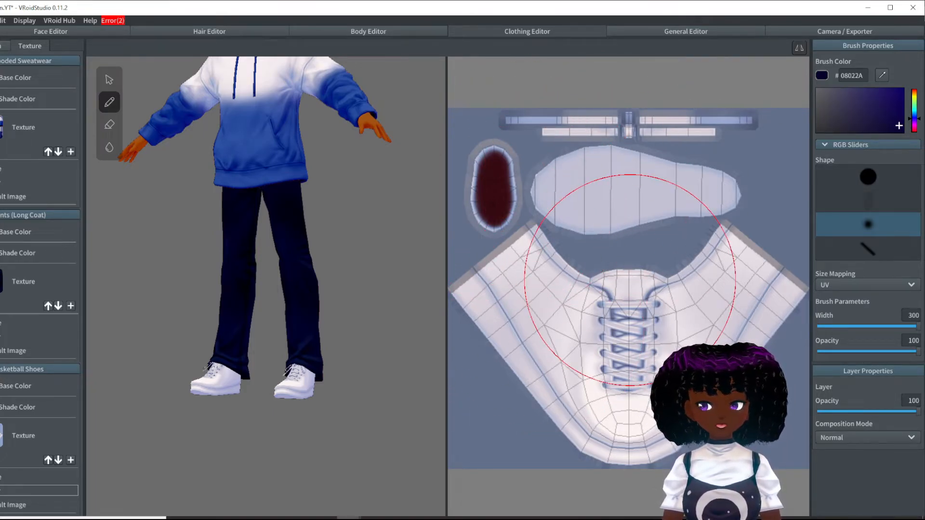
right_drag(360, 330, 375, 346)
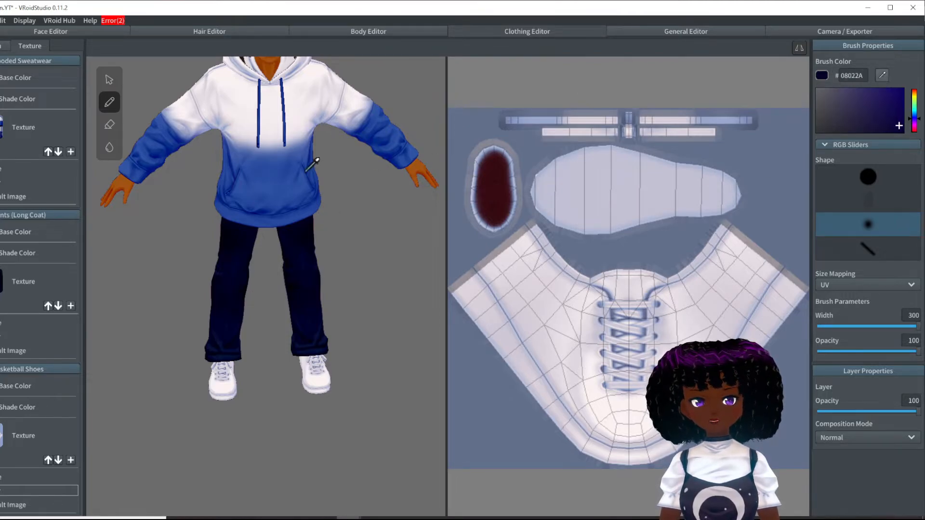
Step: Sample the hoodie's blue #2C4E9F, set the brush width to 70 and paint the outer sole band of the shoes
click(285, 193)
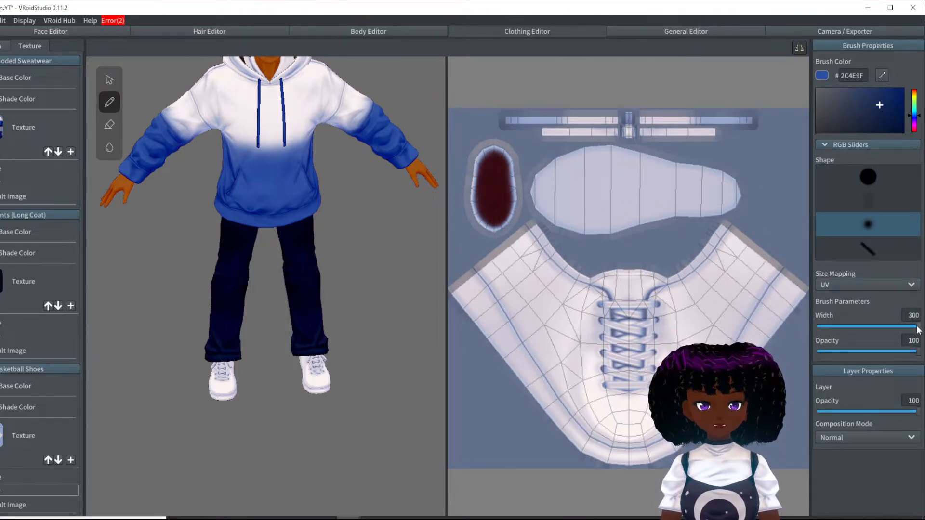
mouse_move(462, 288)
mouse_down()
mouse_move(541, 426)
mouse_move(584, 455)
mouse_move(619, 463)
mouse_move(573, 429)
mouse_move(477, 304)
mouse_move(511, 368)
mouse_move(549, 409)
mouse_move(477, 284)
mouse_move(553, 415)
mouse_up()
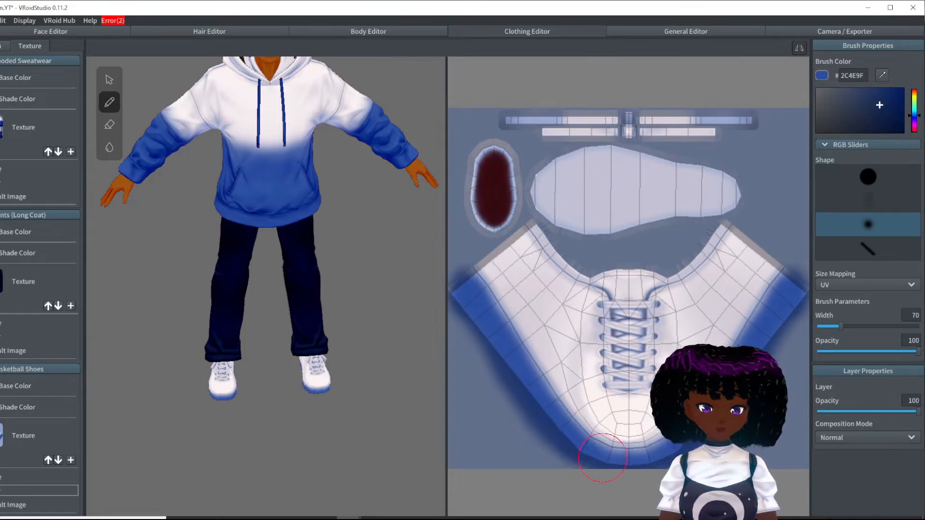
mouse_move(419, 424)
right_down()
mouse_move(323, 399)
mouse_move(343, 404)
right_up()
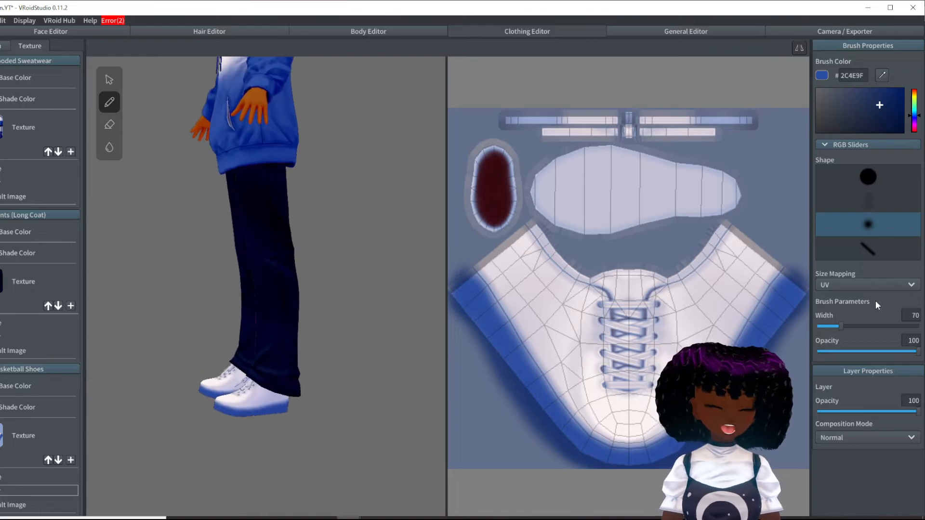
Step: Try the Linear Burn composition mode on the shoes' layer with the painted soles
click(868, 438)
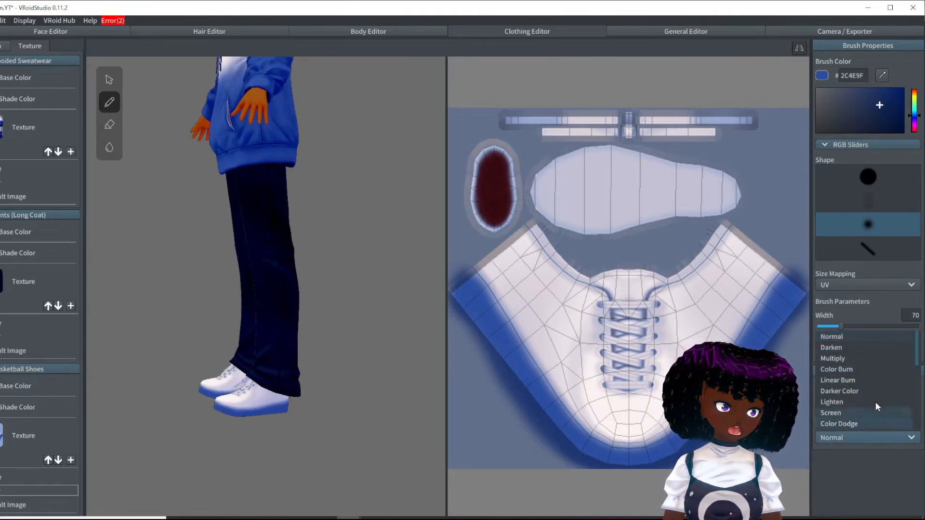
click(853, 381)
mouse_move(377, 421)
right_down()
mouse_move(205, 427)
mouse_move(285, 427)
mouse_move(250, 432)
mouse_move(279, 415)
mouse_move(268, 409)
right_up()
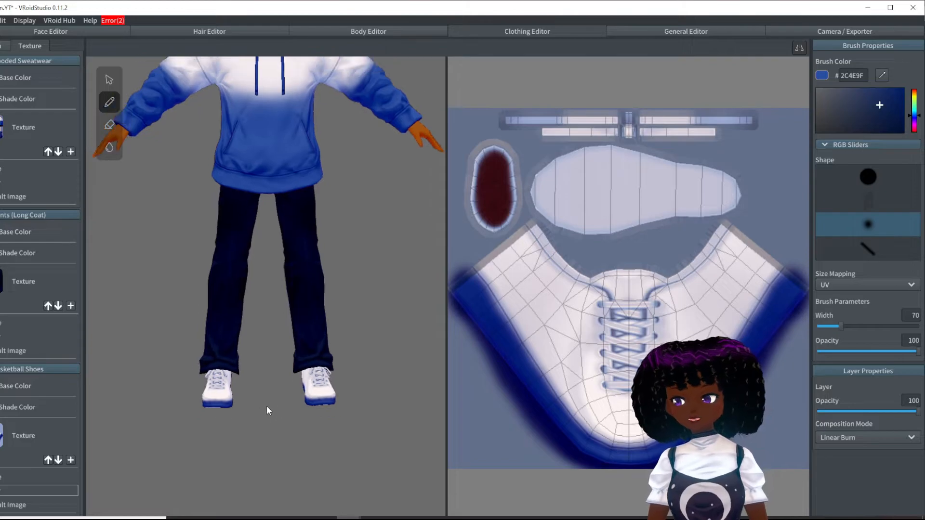
right_drag(389, 413, 419, 368)
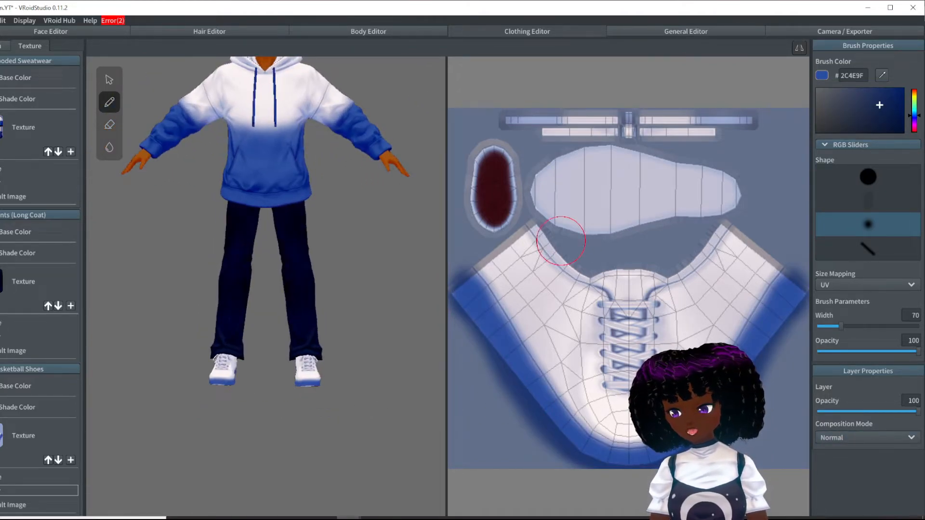
Step: Paint the entire shoe texture in #406BD0 with a 206-wide brush and set the layer's composition mode to Linear Burn
mouse_move(473, 273)
mouse_down()
mouse_move(504, 253)
mouse_move(554, 299)
mouse_move(547, 269)
mouse_up()
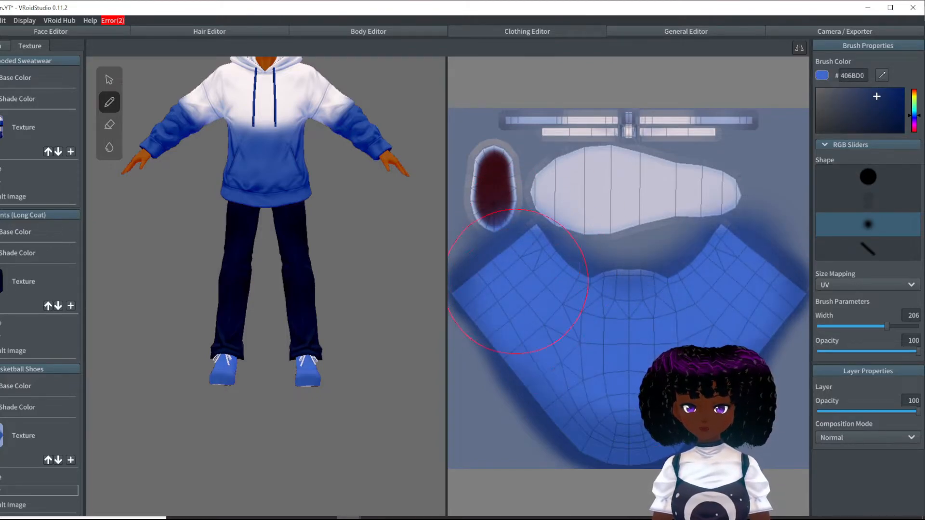
mouse_move(620, 198)
mouse_down()
mouse_move(626, 202)
mouse_move(511, 188)
mouse_move(780, 188)
mouse_up()
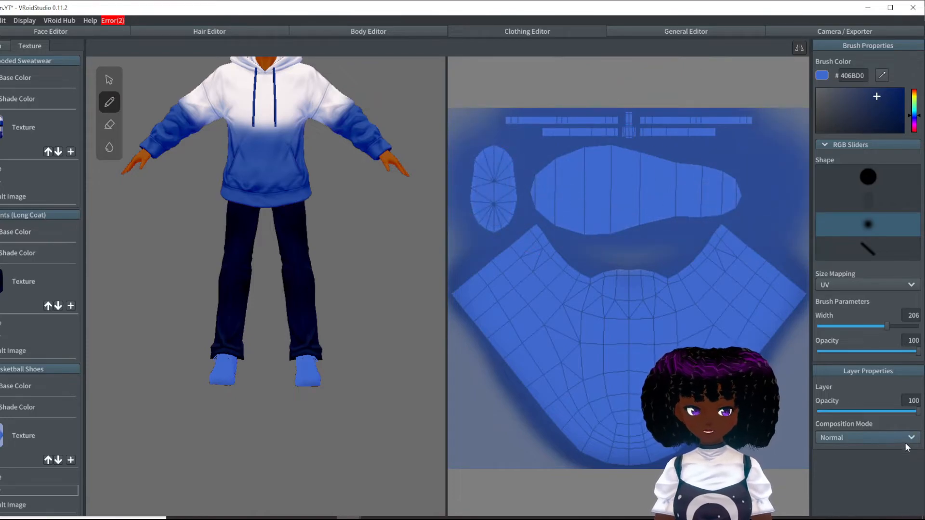
click(908, 439)
click(860, 405)
Step: Erase the blue from the shoes' outer sole band with a 60-wide eraser
click(109, 125)
drag(888, 326, 838, 327)
mouse_move(466, 289)
mouse_down()
mouse_move(603, 456)
mouse_move(477, 308)
mouse_move(568, 432)
mouse_up()
mouse_move(335, 391)
right_down()
mouse_move(274, 394)
mouse_move(287, 395)
mouse_move(290, 366)
right_up()
scroll(295, 373, up, 2)
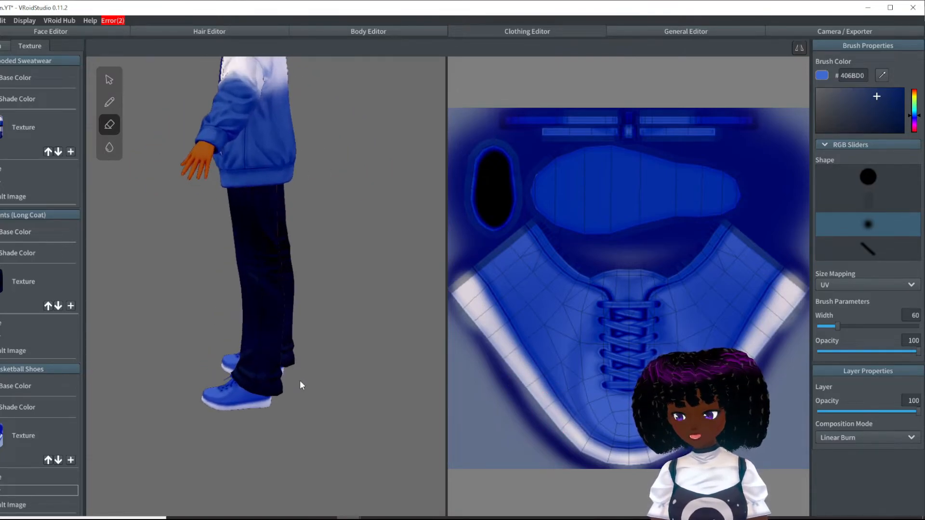
scroll(299, 384, up, 5)
scroll(286, 364, up, 1)
middle_drag(286, 364, 294, 237)
right_drag(193, 212, 243, 230)
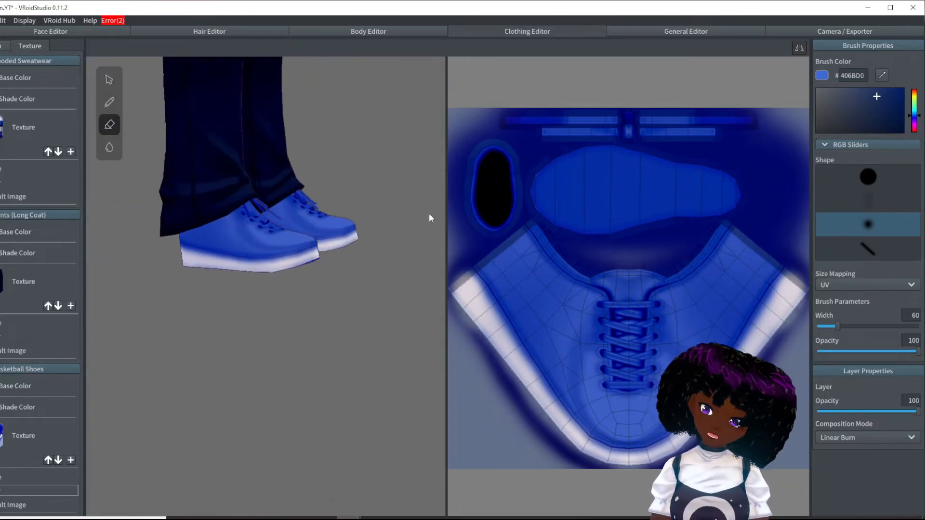
Step: Set the brush color to the darker blue #0C328D and paint the shoes' sole band with it
click(110, 105)
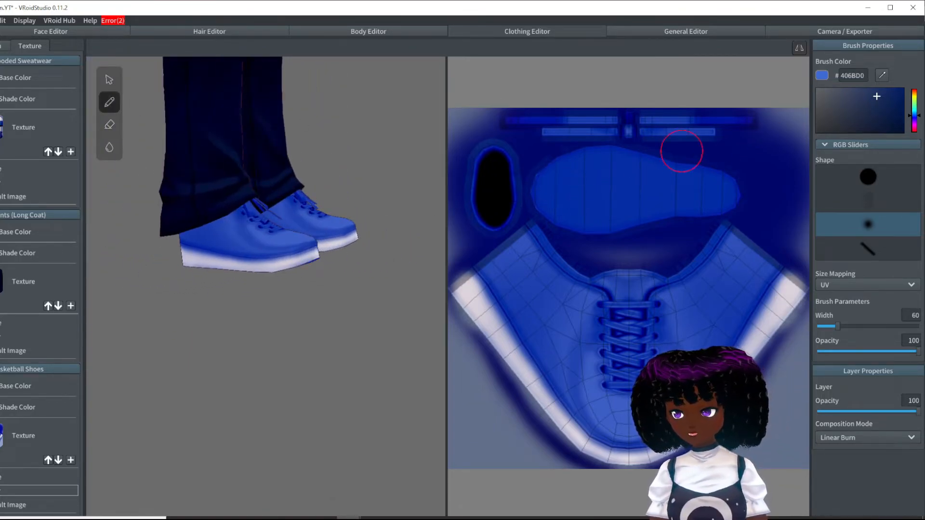
click(896, 108)
mouse_move(471, 292)
mouse_down()
mouse_move(502, 352)
mouse_move(637, 453)
mouse_move(584, 436)
mouse_move(481, 298)
mouse_move(476, 316)
mouse_up()
drag(502, 360, 574, 436)
right_drag(384, 263, 332, 268)
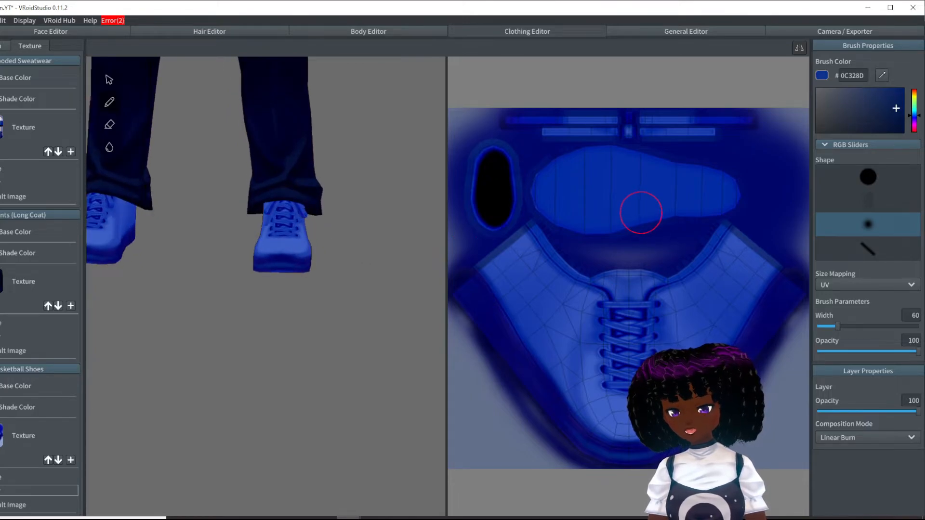
Step: Reduce the brush width to 8 and paint the shoelaces dark blue over the blue shoes
drag(521, 127, 598, 129)
scroll(624, 346, up, 5)
key(bracketleft)
key(bracketleft)
key(bracketleft)
key(bracketleft)
key(bracketleft)
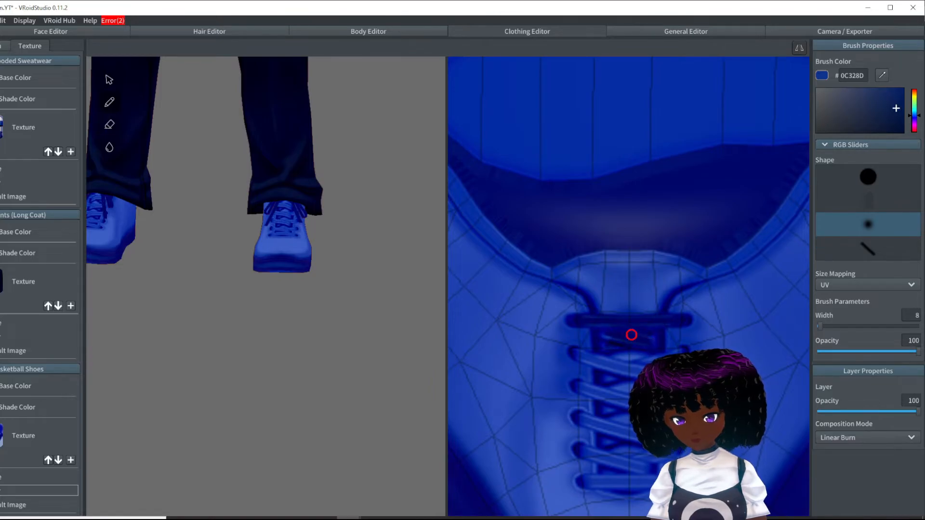
drag(613, 370, 583, 357)
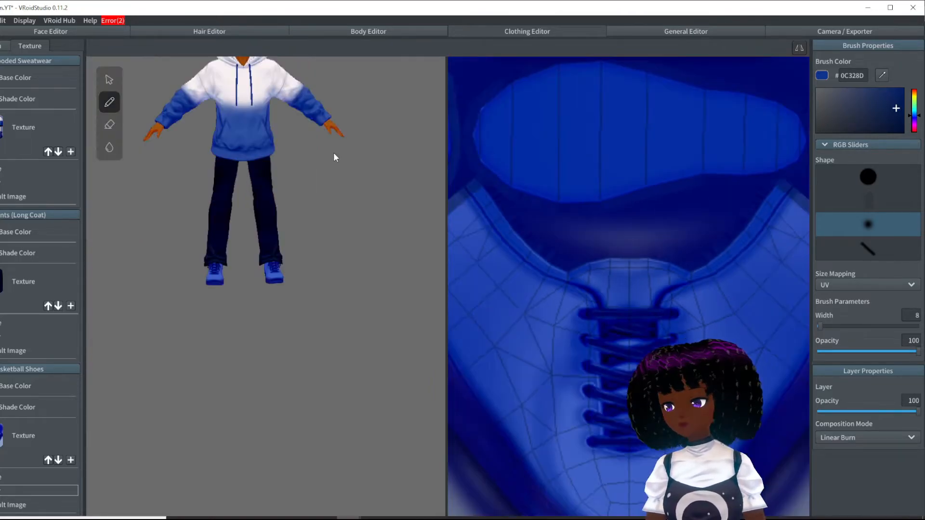
mouse_move(333, 152)
middle_down()
mouse_move(328, 278)
mouse_move(339, 290)
middle_up()
right_drag(318, 238, 350, 248)
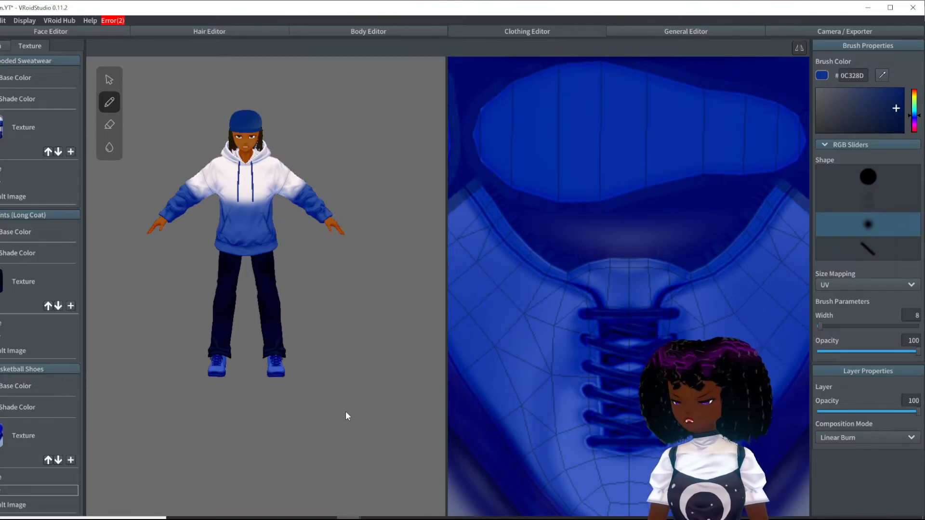
scroll(346, 419, up, 3)
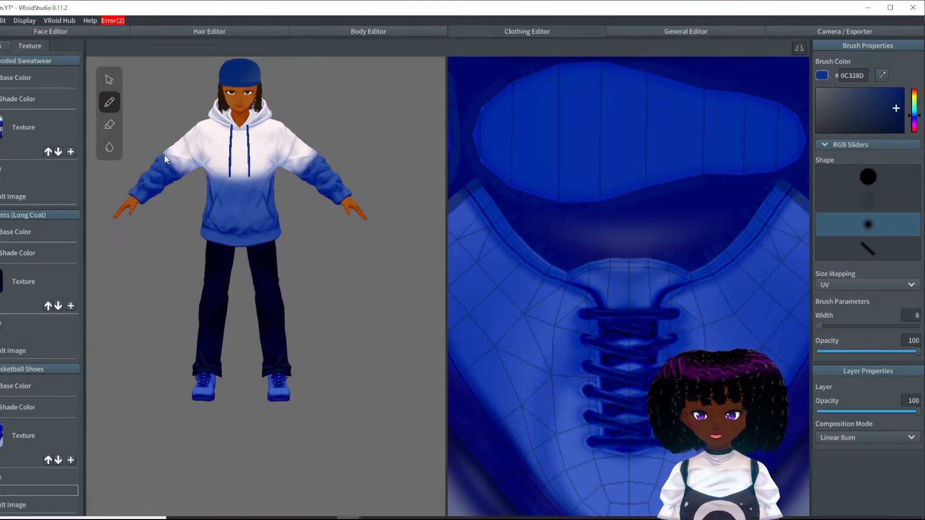
Step: Erase the blue from the shoes with a 266-wide eraser and paint only the laces #0C328D with a 14-wide brush
click(113, 125)
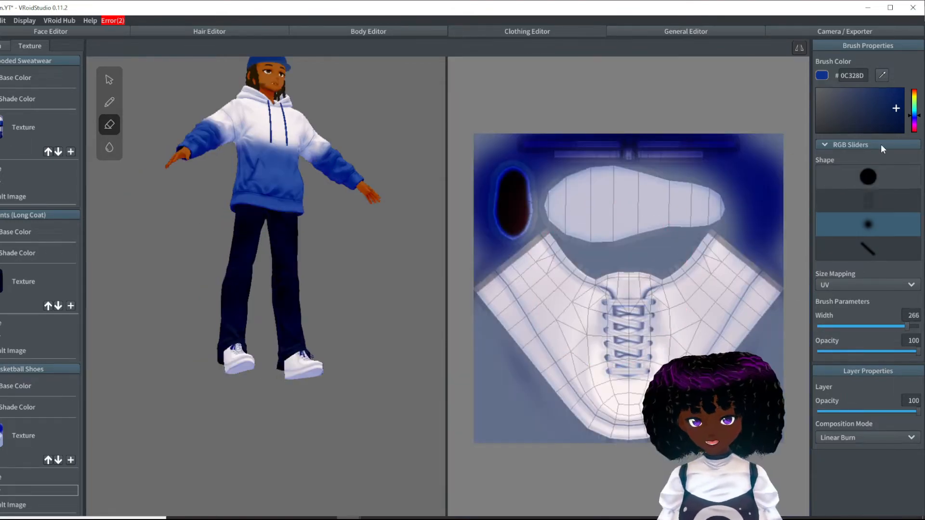
click(821, 328)
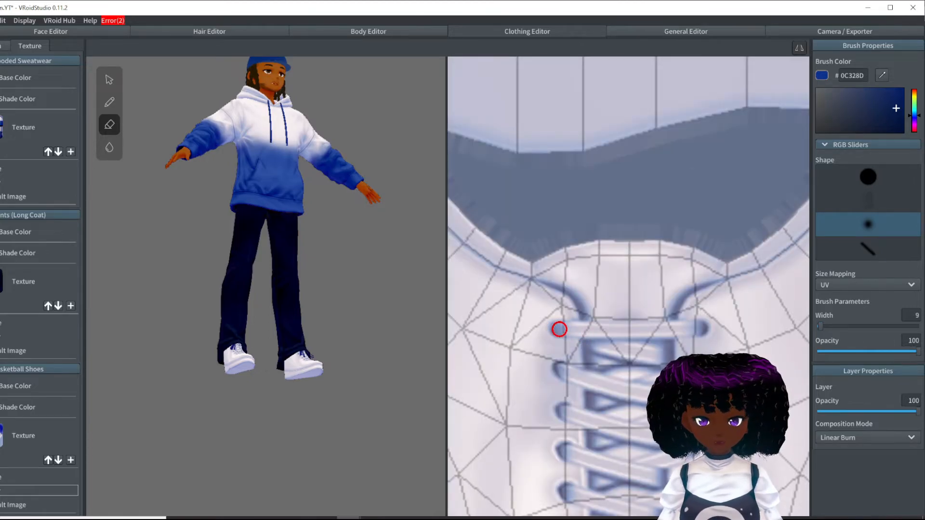
key(p)
mouse_move(556, 327)
mouse_down()
mouse_move(613, 355)
mouse_move(620, 347)
mouse_up()
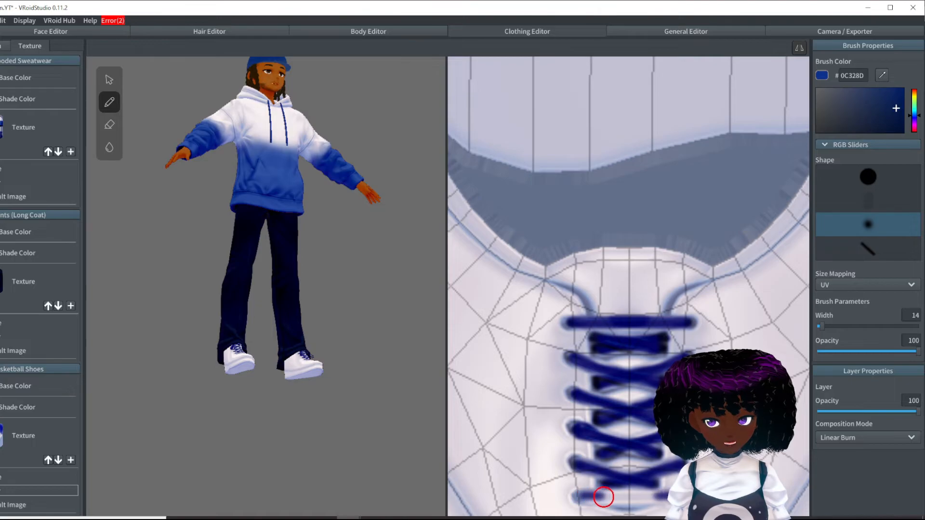
drag(597, 500, 582, 498)
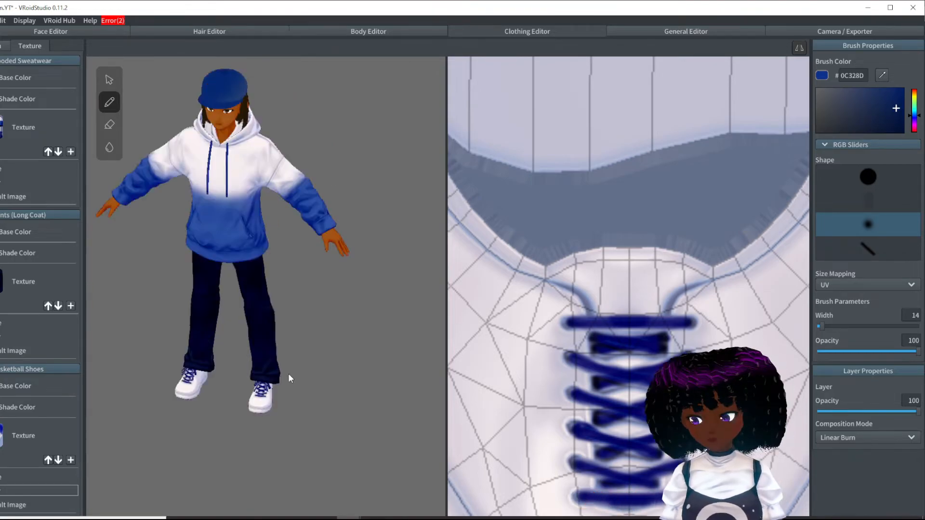
Step: Preview the recolored outfit from several angles with the male Running animation
right_drag(289, 377, 294, 373)
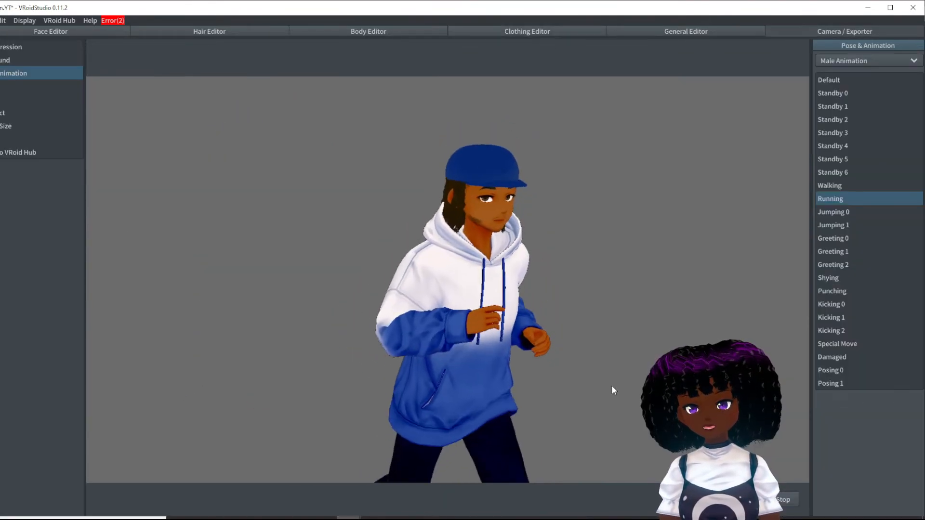
right_drag(565, 258, 620, 269)
right_drag(664, 273, 690, 289)
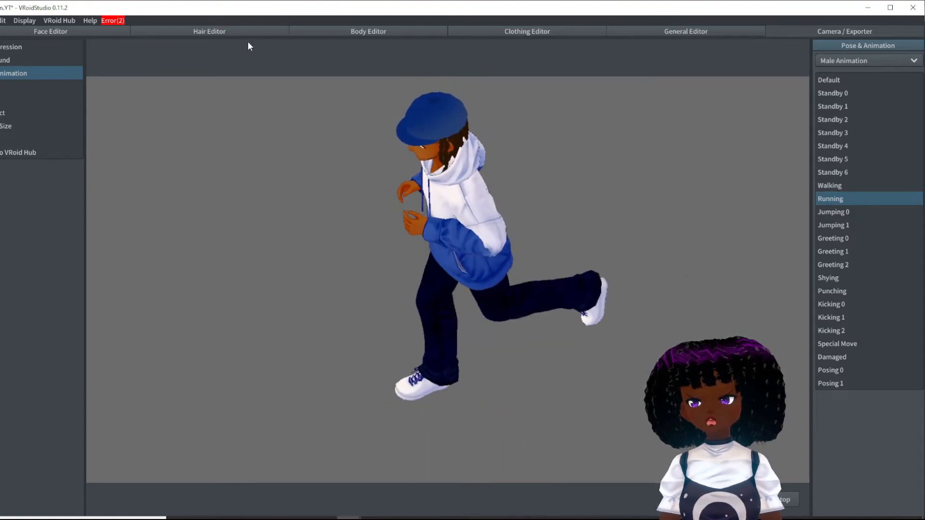
Step: Open the hair texture settings and expand the third hair material, the one that colors the cap
click(209, 33)
right_drag(613, 188, 455, 166)
scroll(455, 166, up, 3)
middle_drag(500, 273, 509, 313)
scroll(509, 313, up, 5)
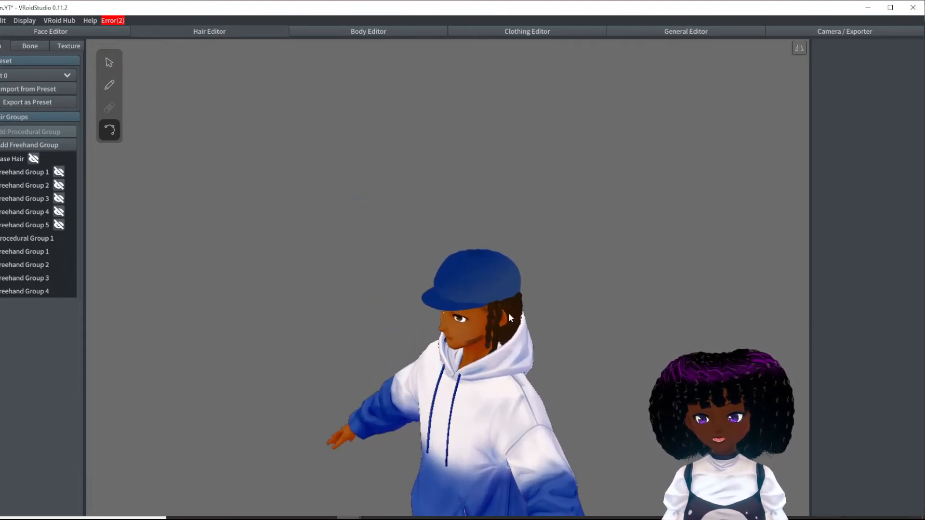
scroll(509, 314, up, 2)
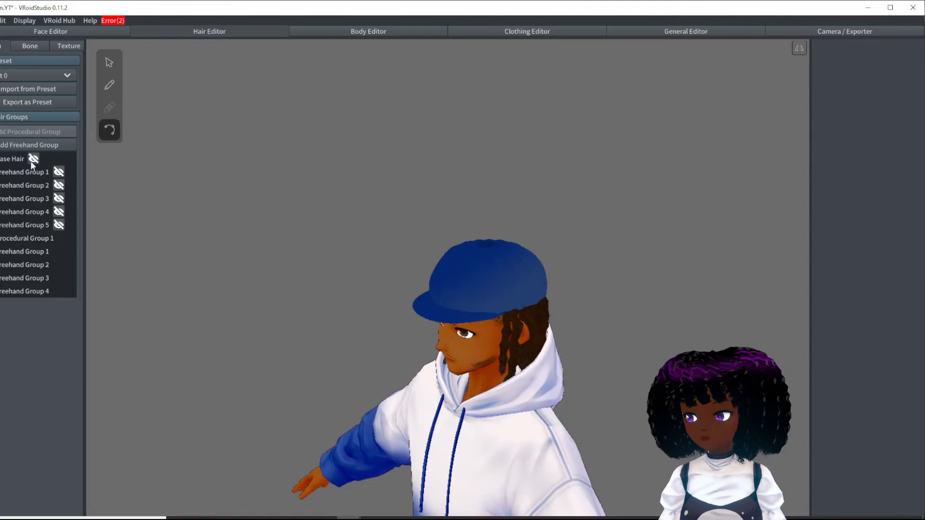
click(69, 45)
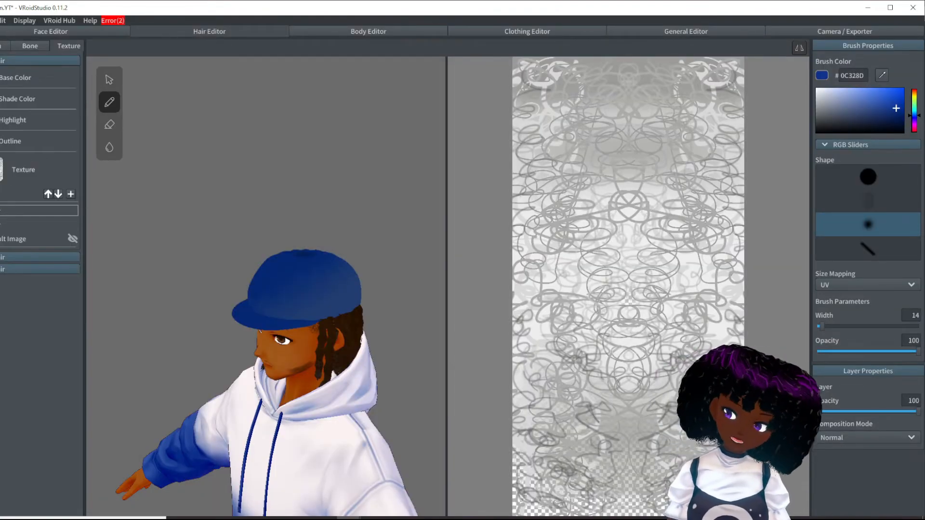
click(39, 257)
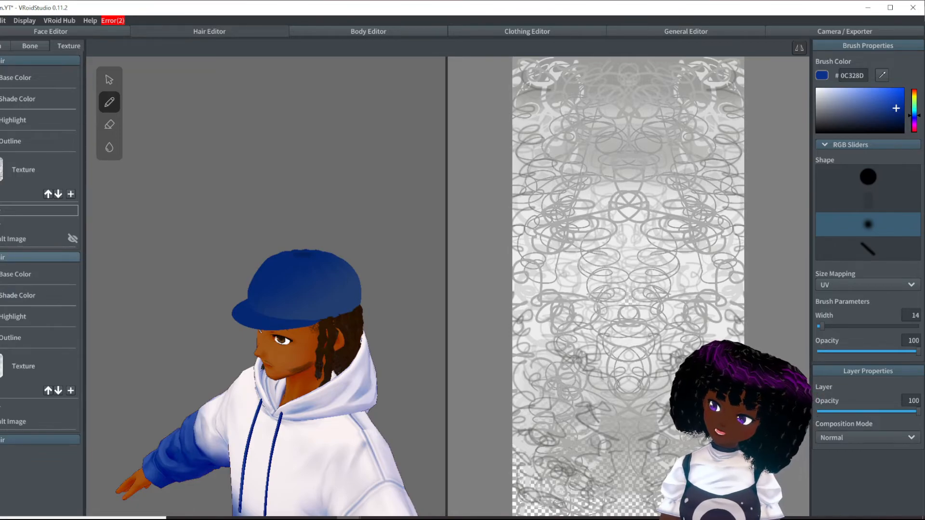
click(2, 257)
click(2, 270)
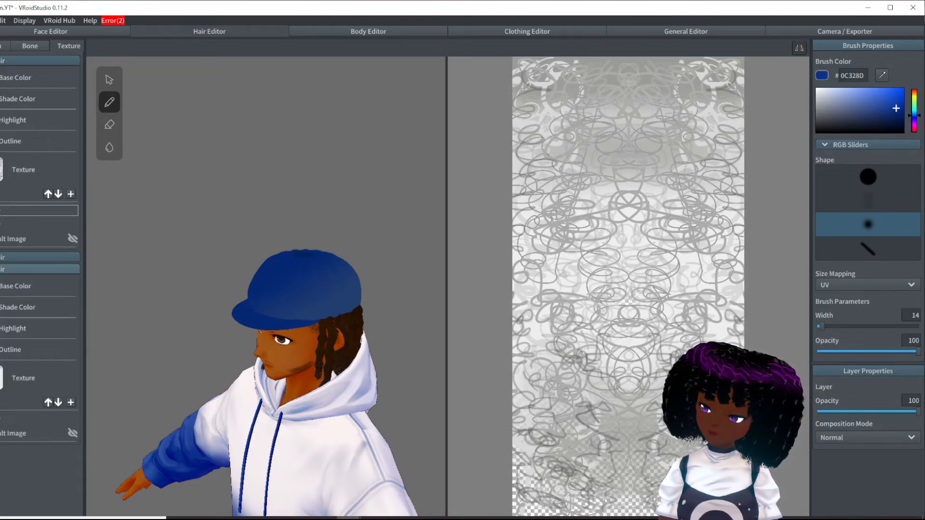
Step: Set the base color of the cap's hair material to the darker blue #052A7A
click(2, 286)
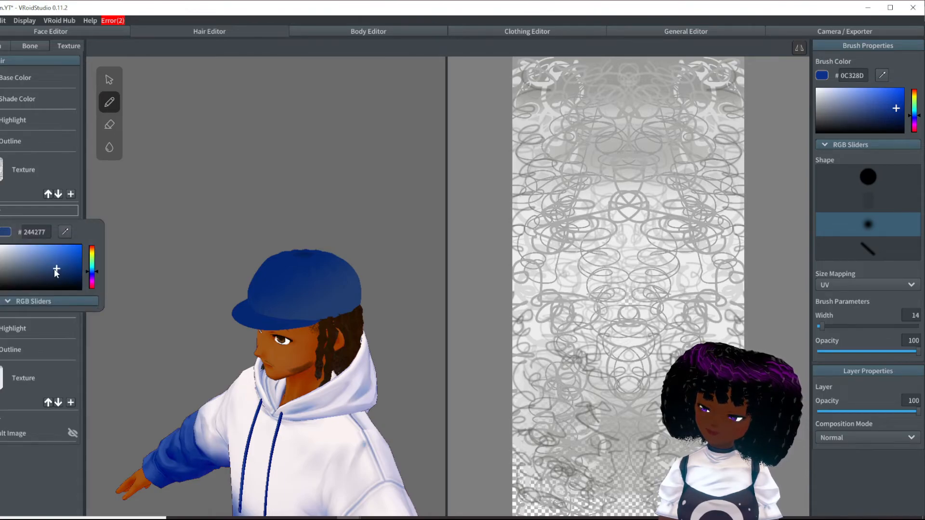
click(2, 273)
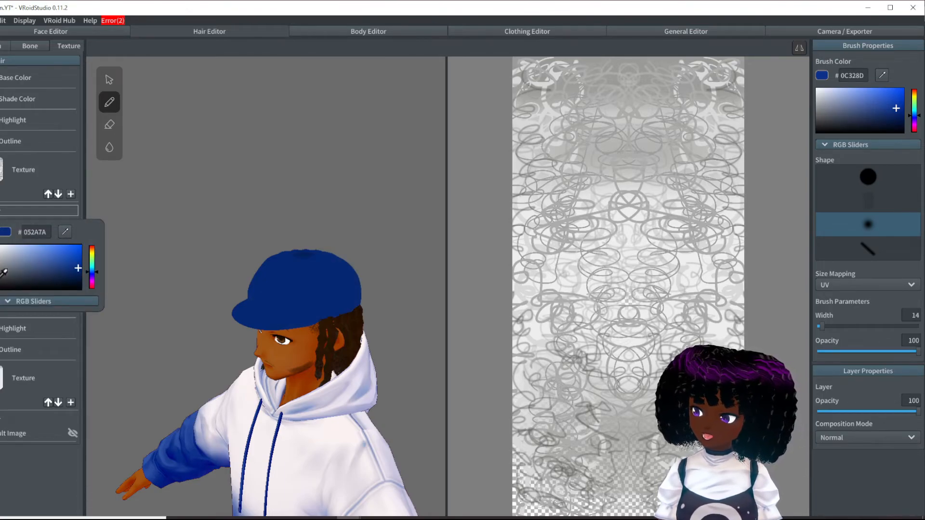
click(216, 247)
Step: Set the shade color of the cap's hair material to #083699
right_drag(216, 247, 62, 236)
right_drag(250, 286, 156, 296)
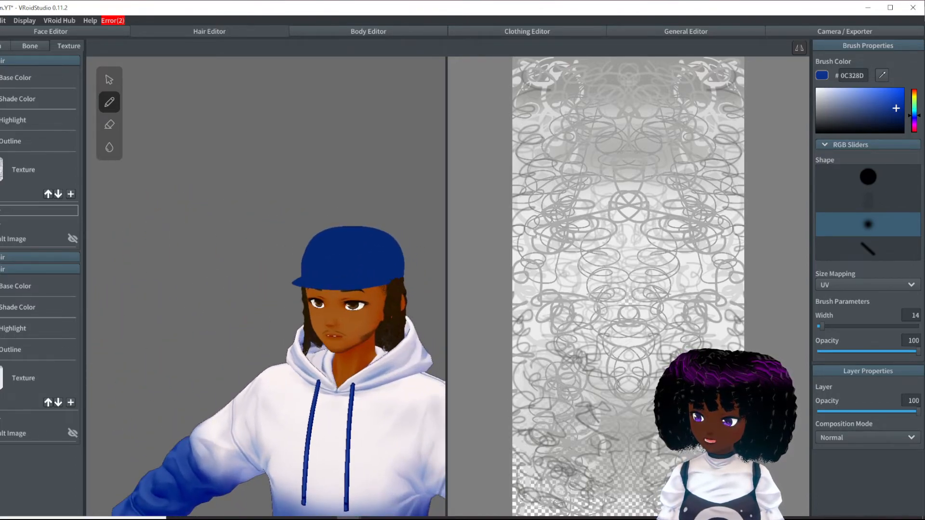
click(4, 310)
click(76, 267)
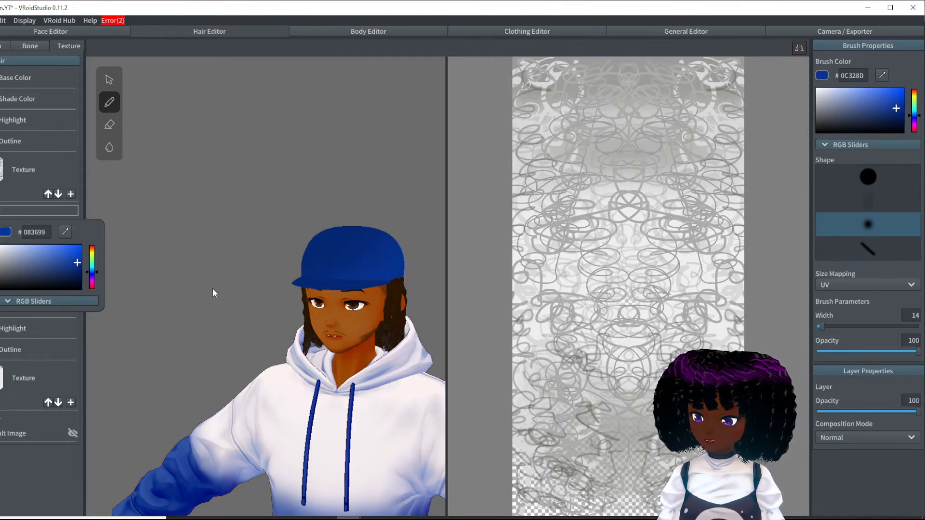
click(221, 328)
right_drag(184, 328, 201, 341)
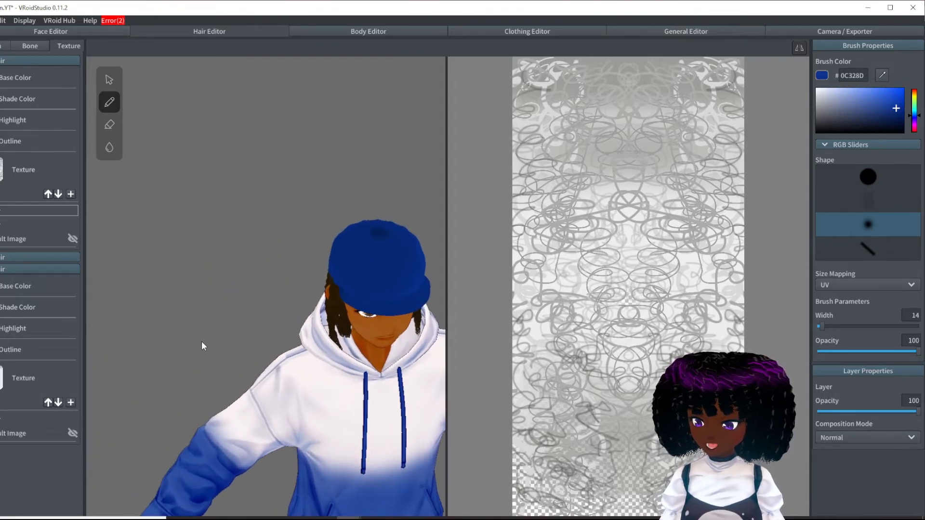
Step: Return to the hair group list and examine the recolored cap and outfit from the front
click(2, 46)
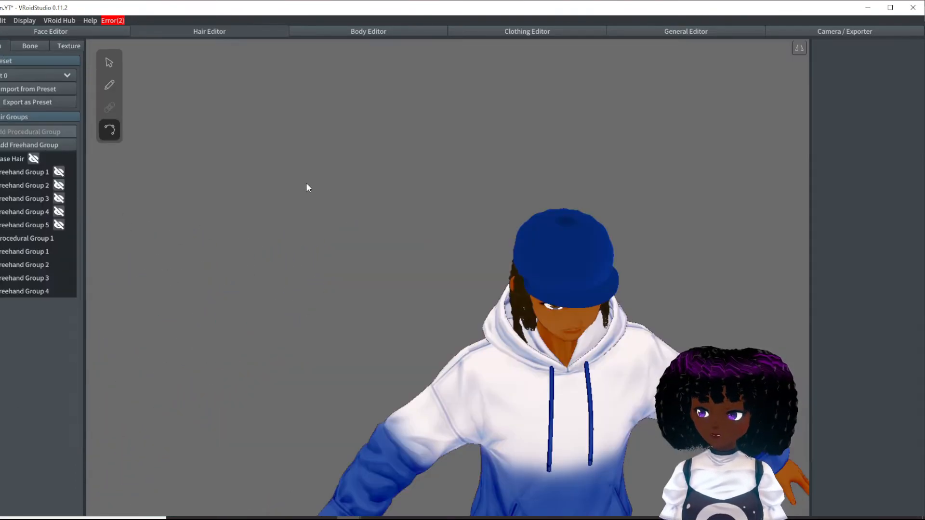
mouse_move(471, 274)
right_down()
mouse_move(398, 253)
mouse_move(403, 264)
mouse_move(458, 262)
right_up()
scroll(608, 297, down, 4)
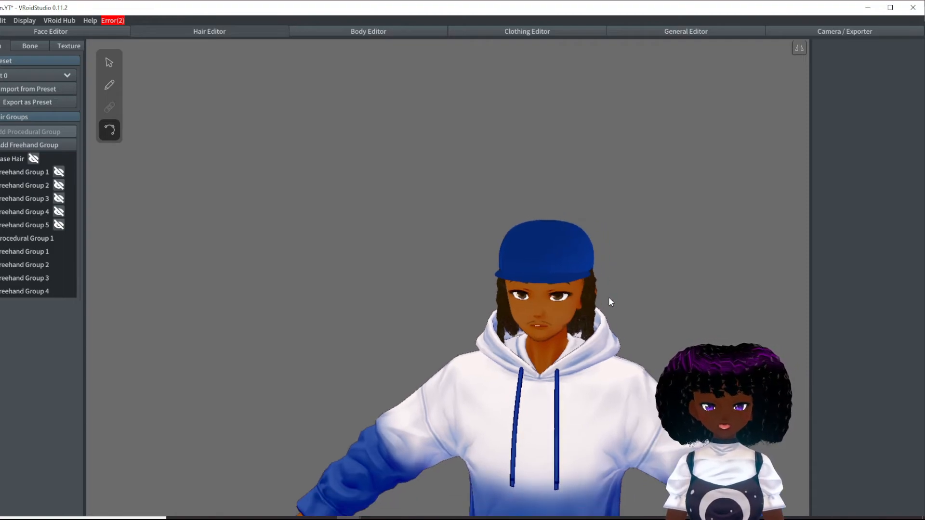
middle_drag(645, 375, 588, 279)
right_drag(588, 279, 776, 282)
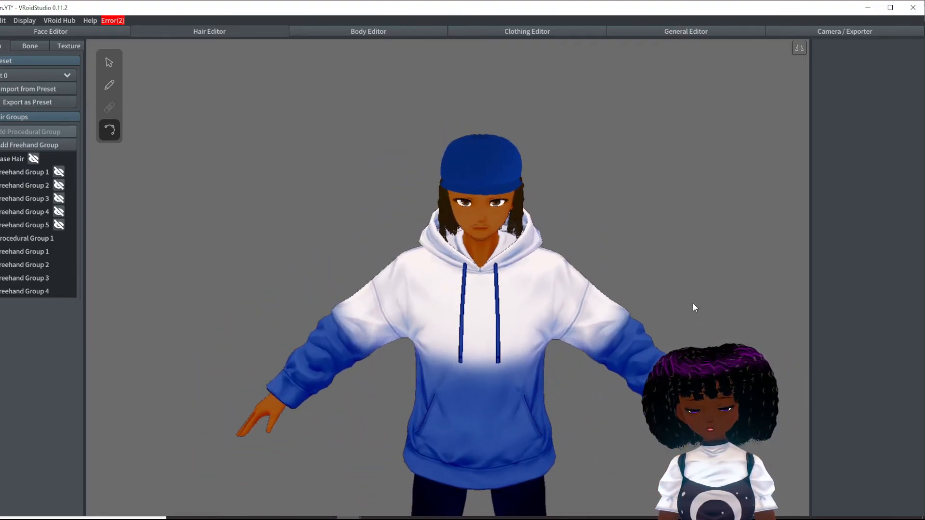
scroll(692, 304, up, 1)
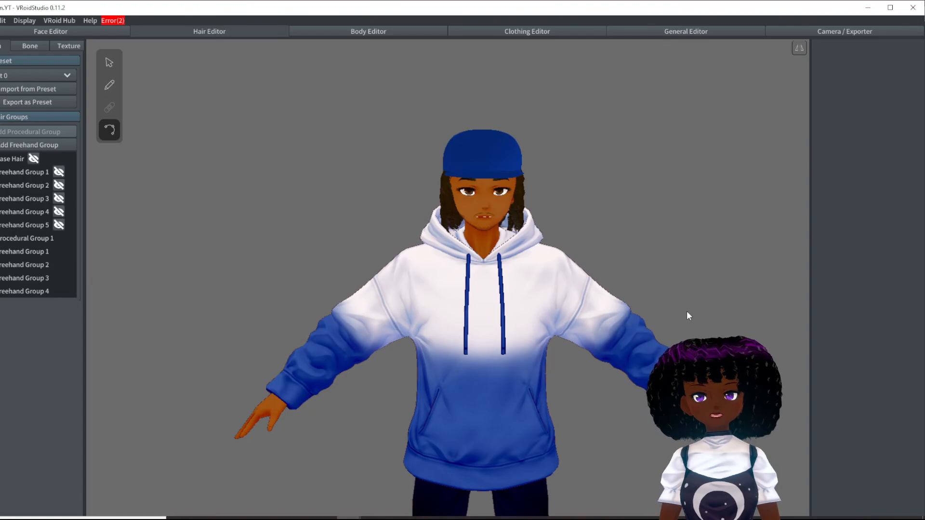
right_drag(772, 334, 805, 355)
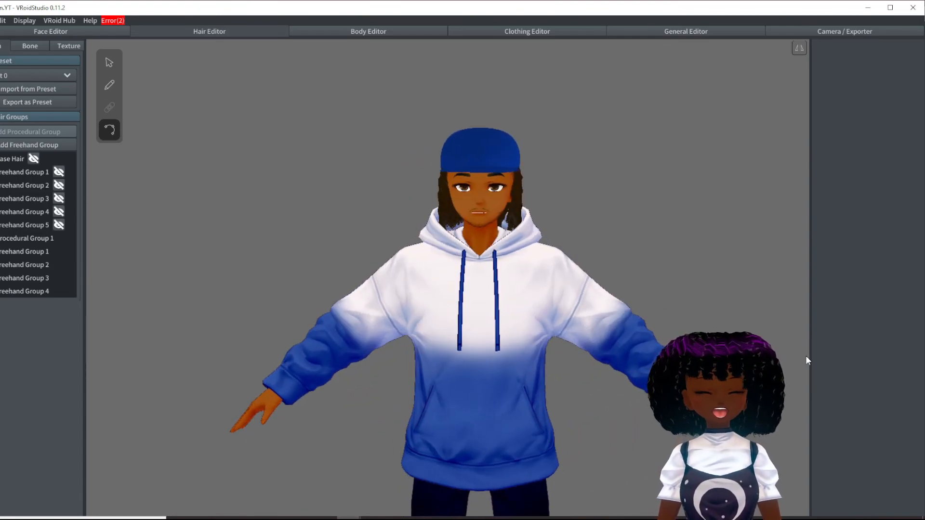